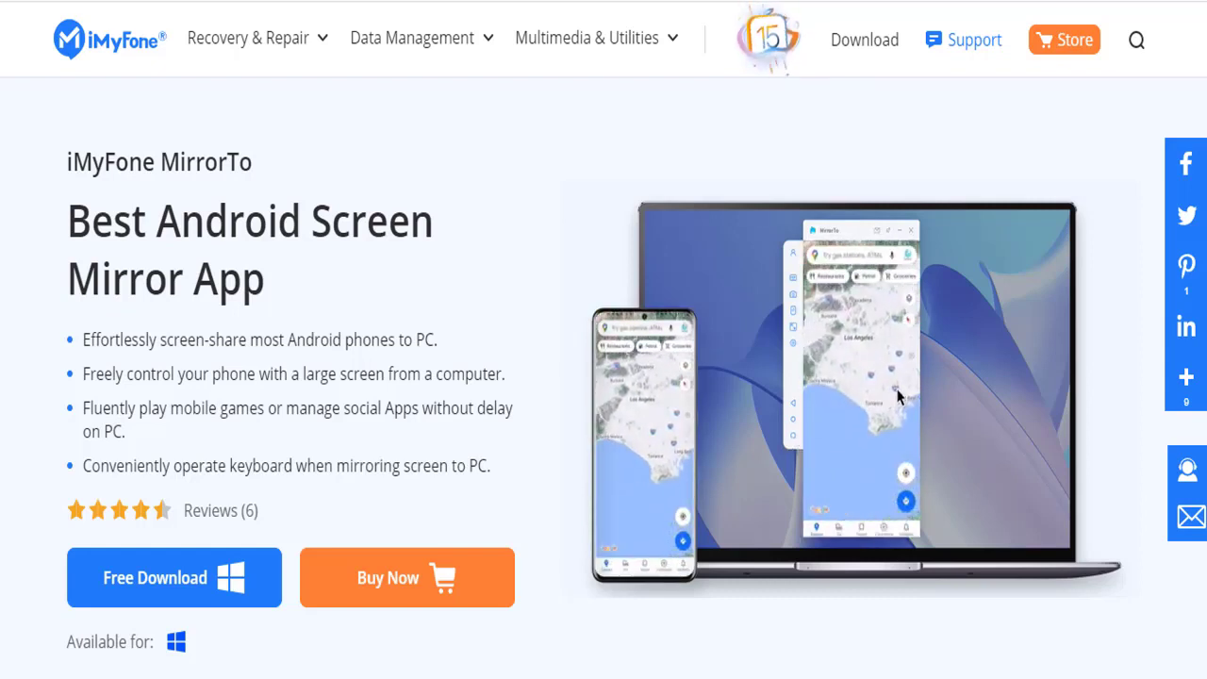
- Review the iMyFone MirrorTo product page's gaming features, usage situations and screen mirroring advantages
scroll(603, 339, down, 1)
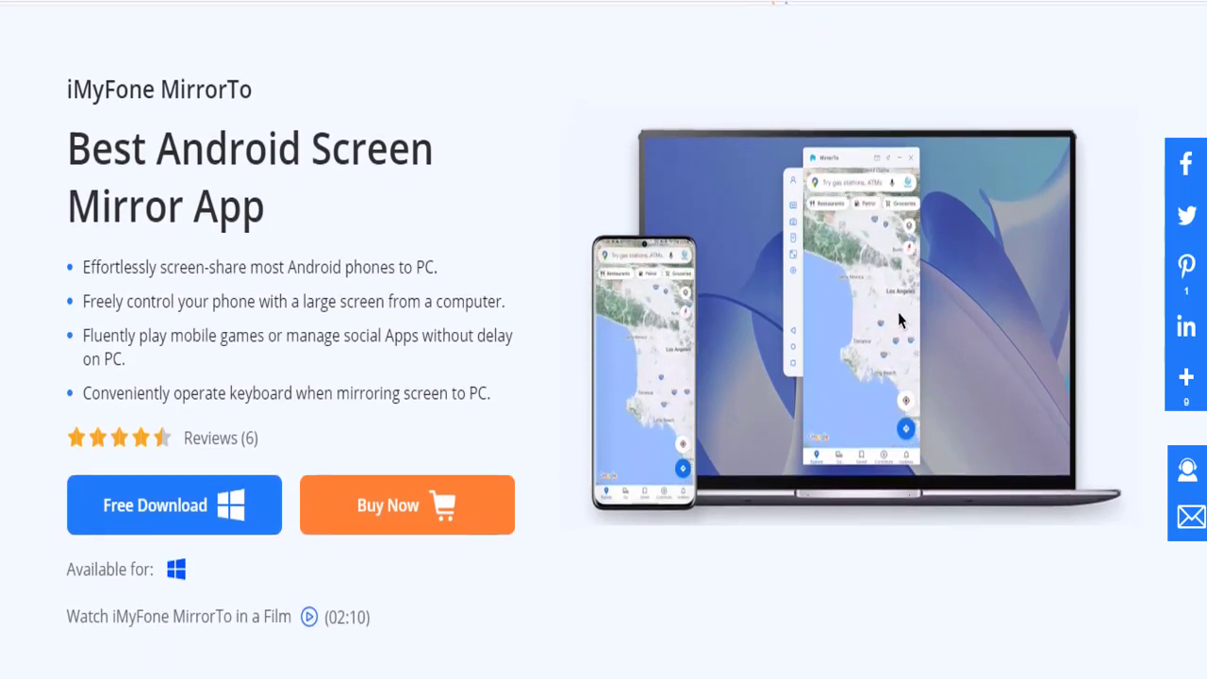
scroll(604, 339, down, 2)
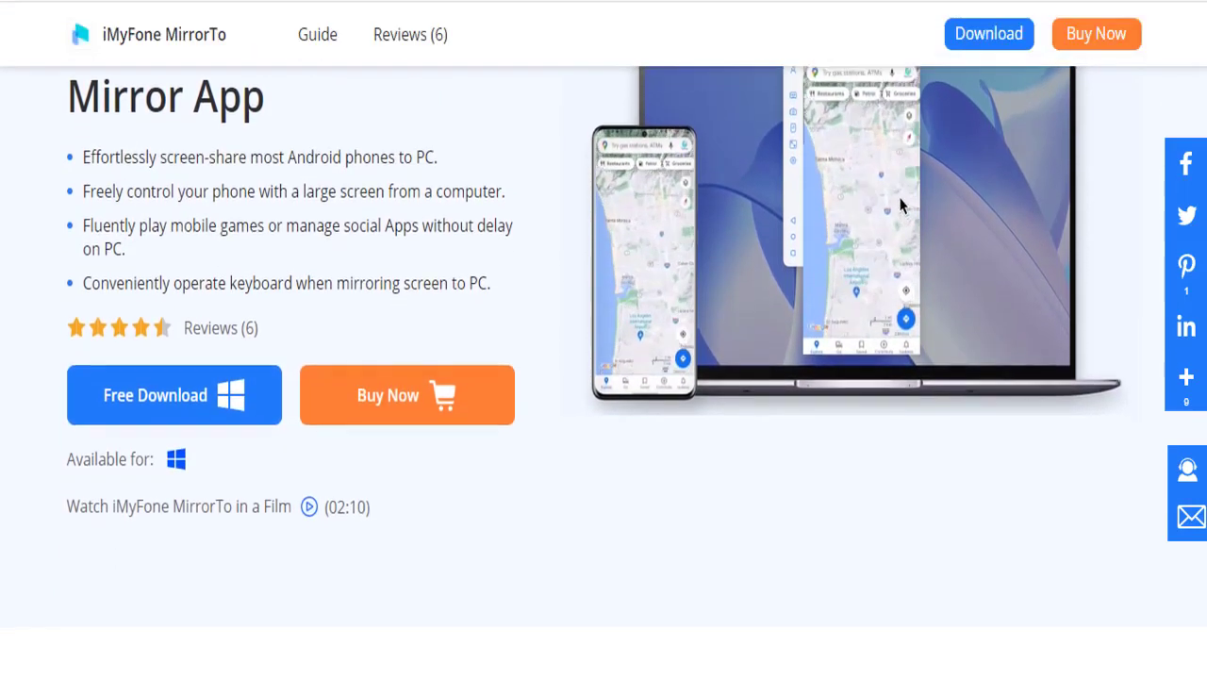
scroll(603, 340, down, 4)
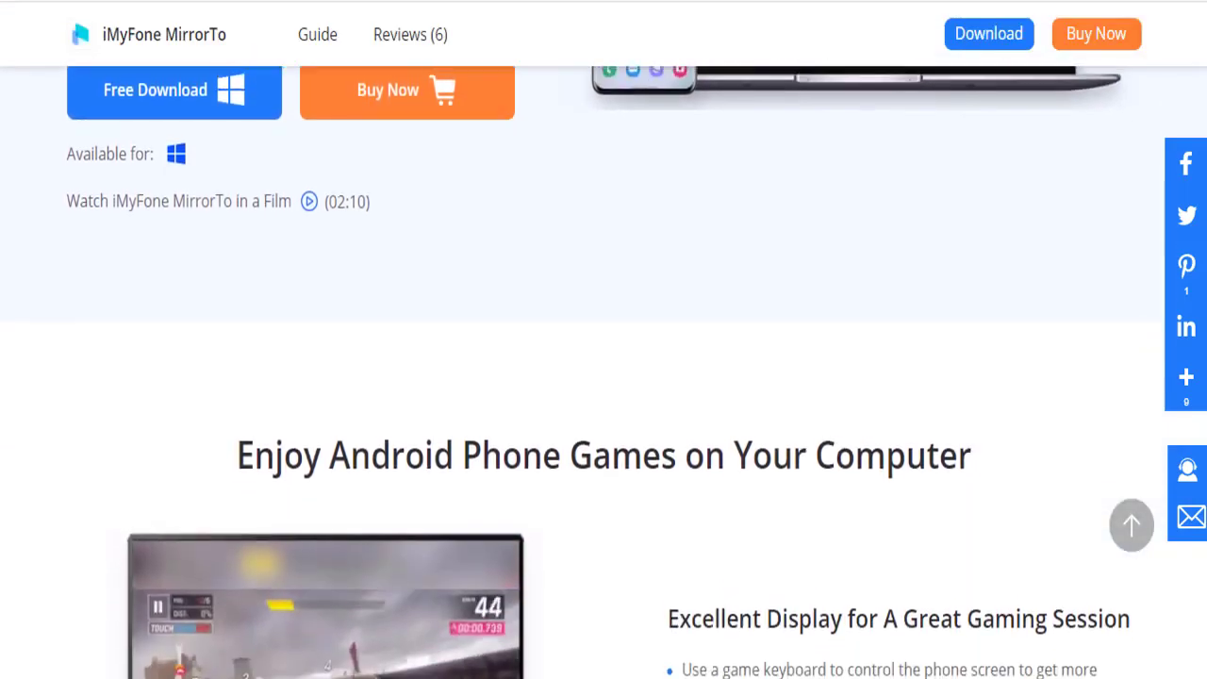
scroll(604, 339, down, 4)
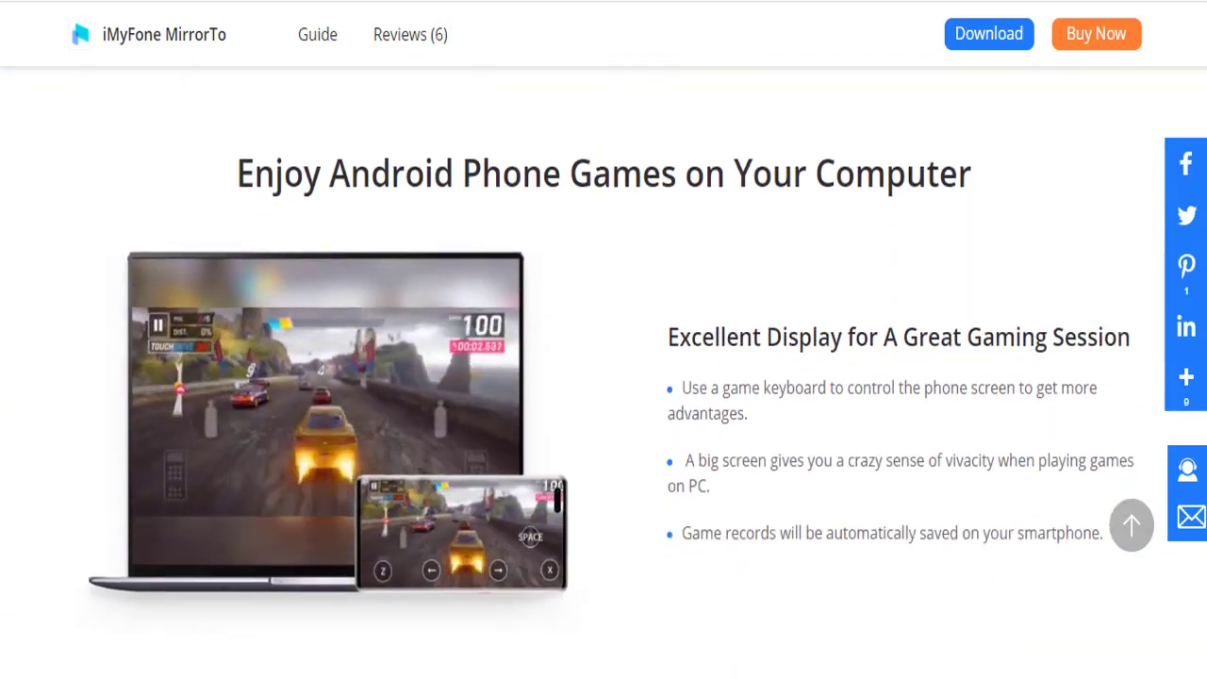
scroll(603, 339, down, 4)
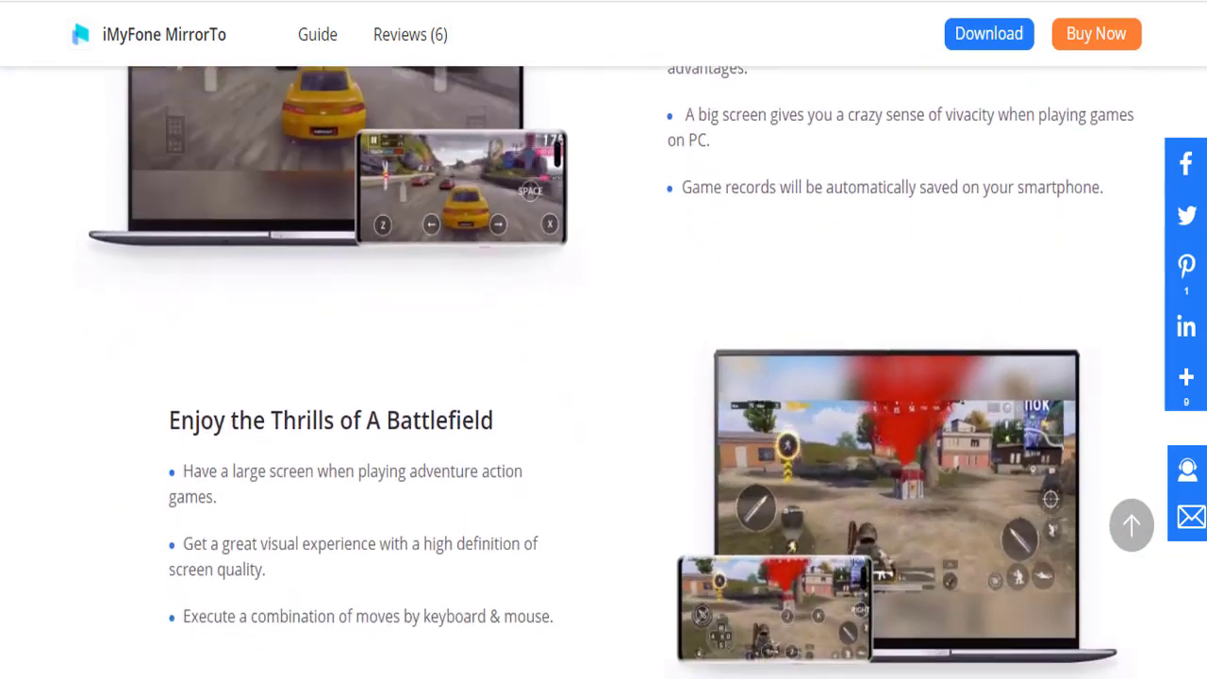
scroll(604, 339, down, 4)
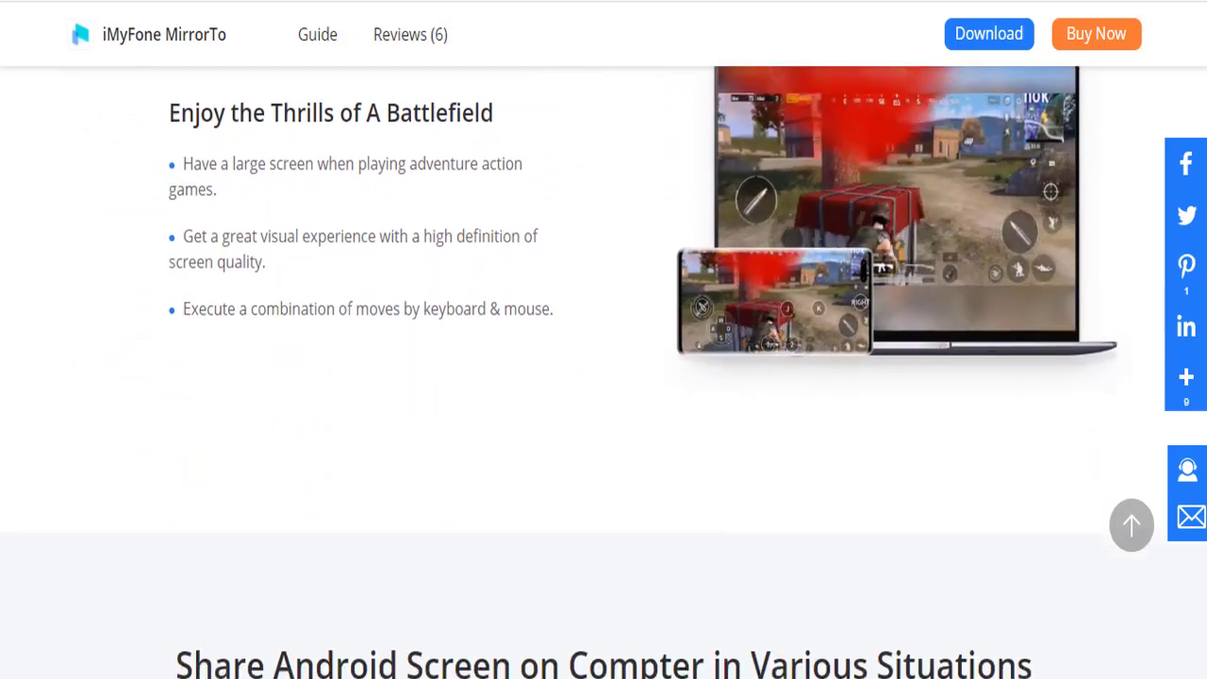
scroll(603, 340, down, 4)
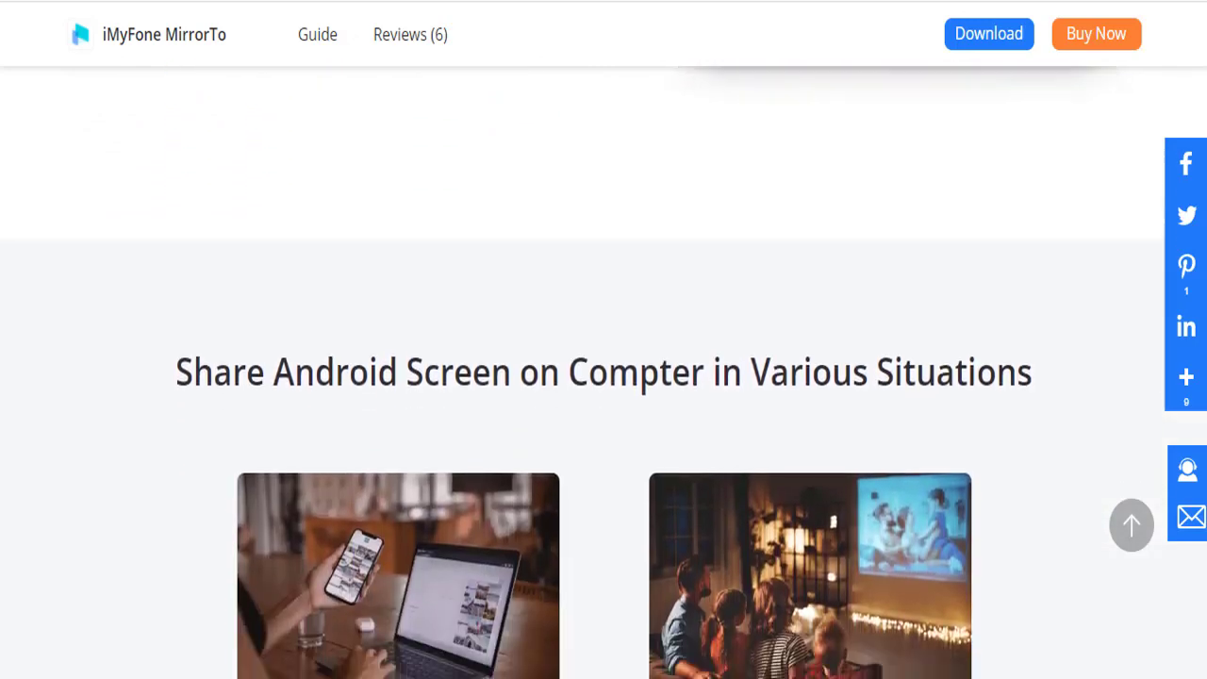
scroll(603, 339, down, 4)
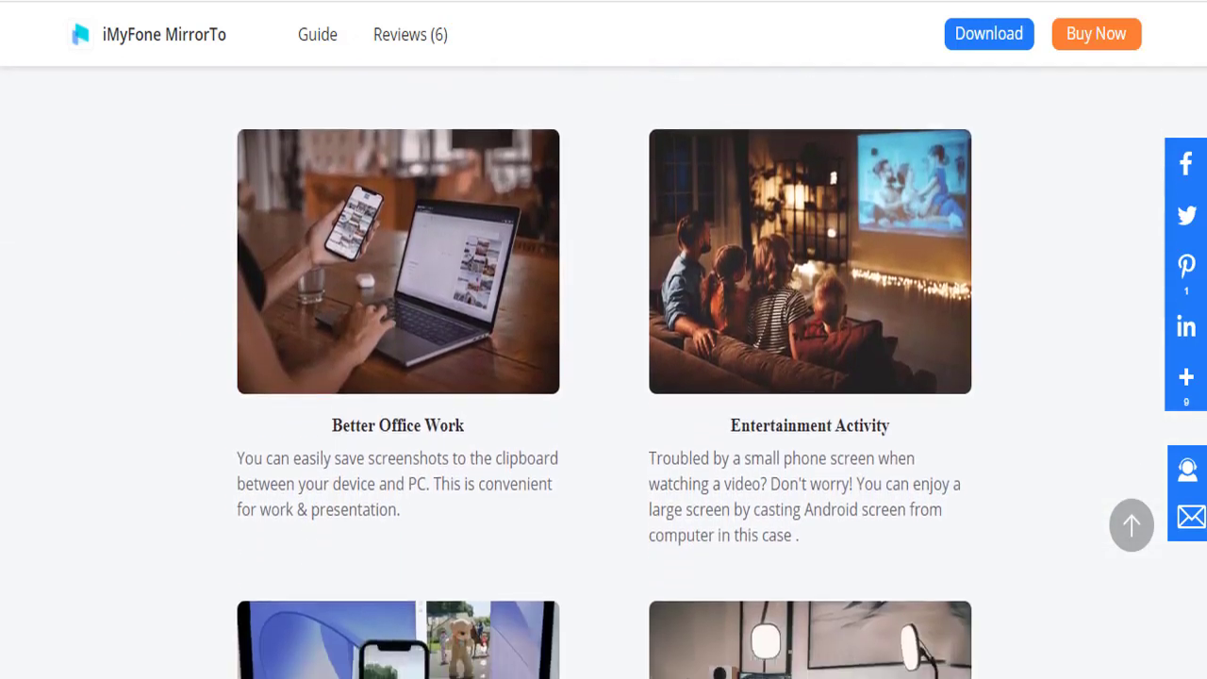
scroll(603, 339, down, 4)
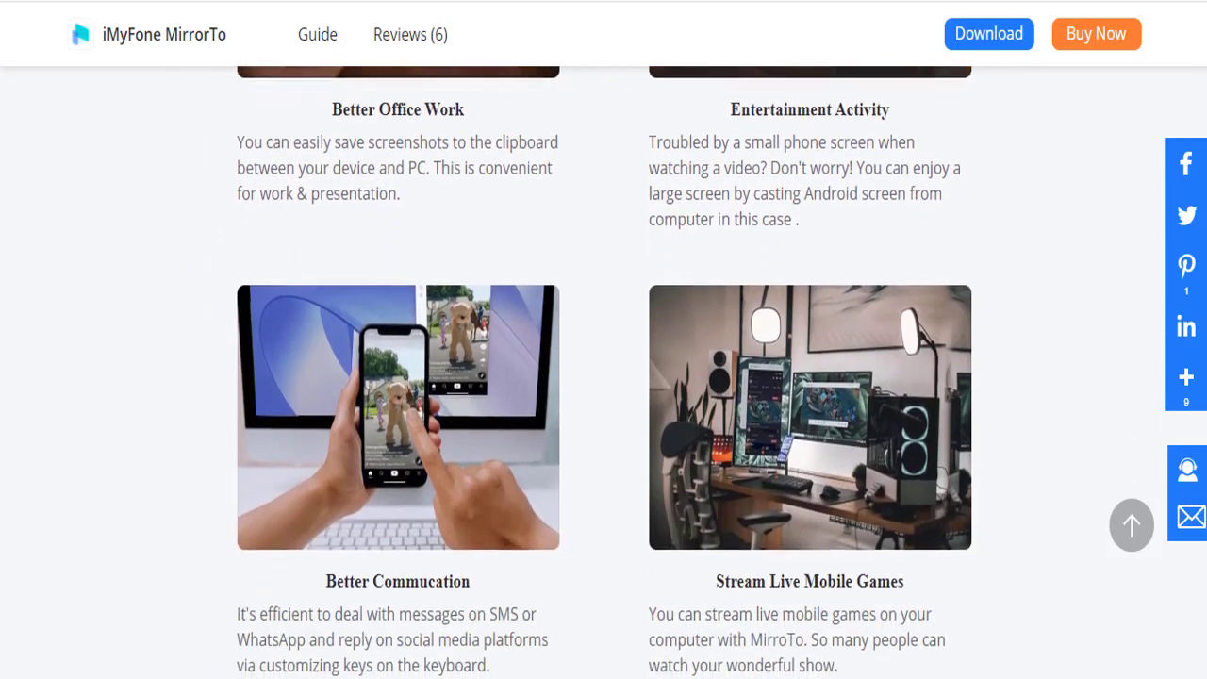
scroll(603, 340, down, 4)
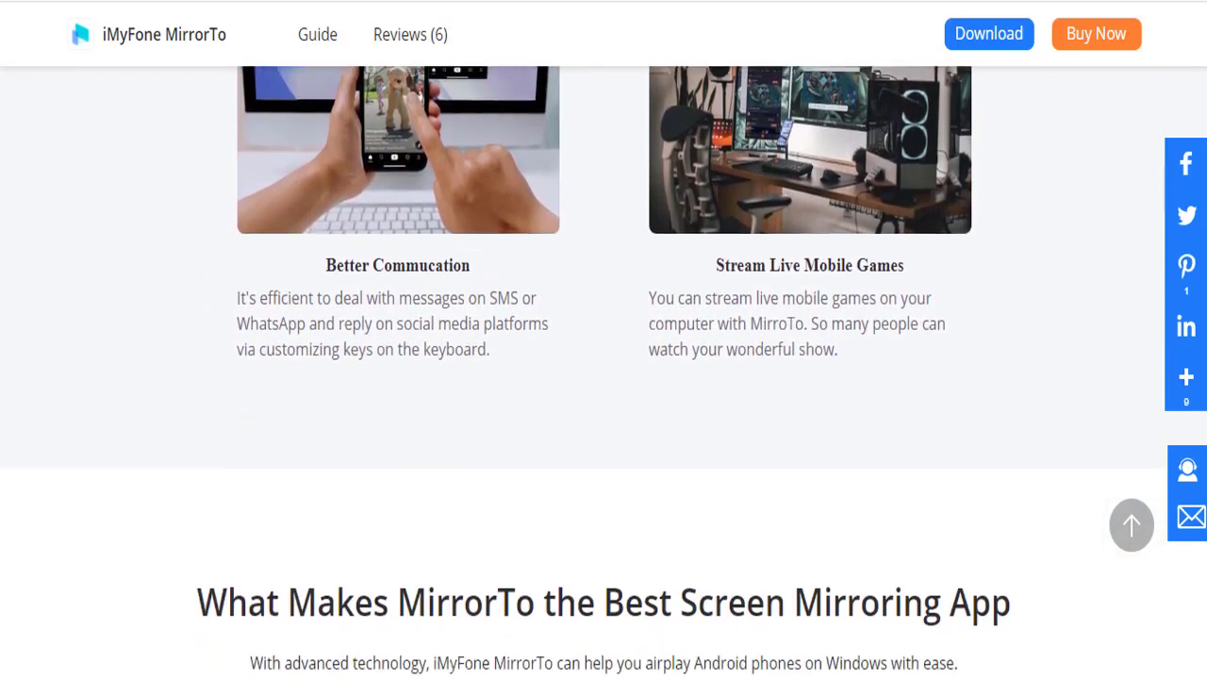
scroll(603, 340, down, 4)
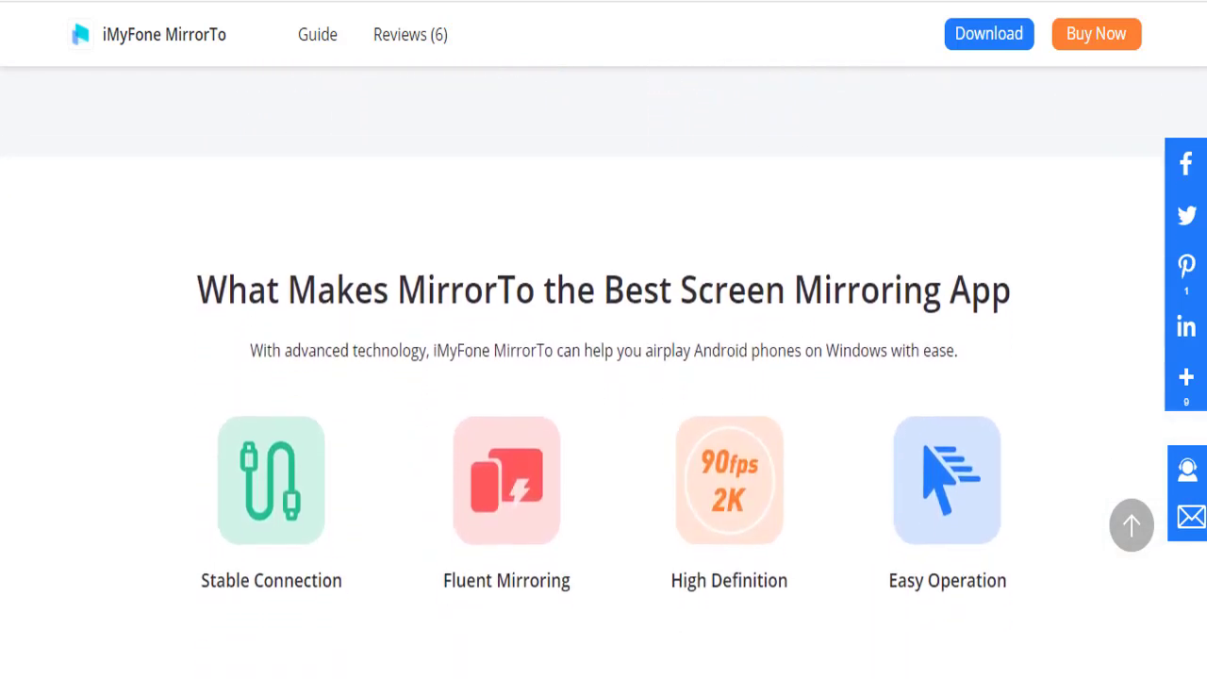
scroll(603, 340, down, 4)
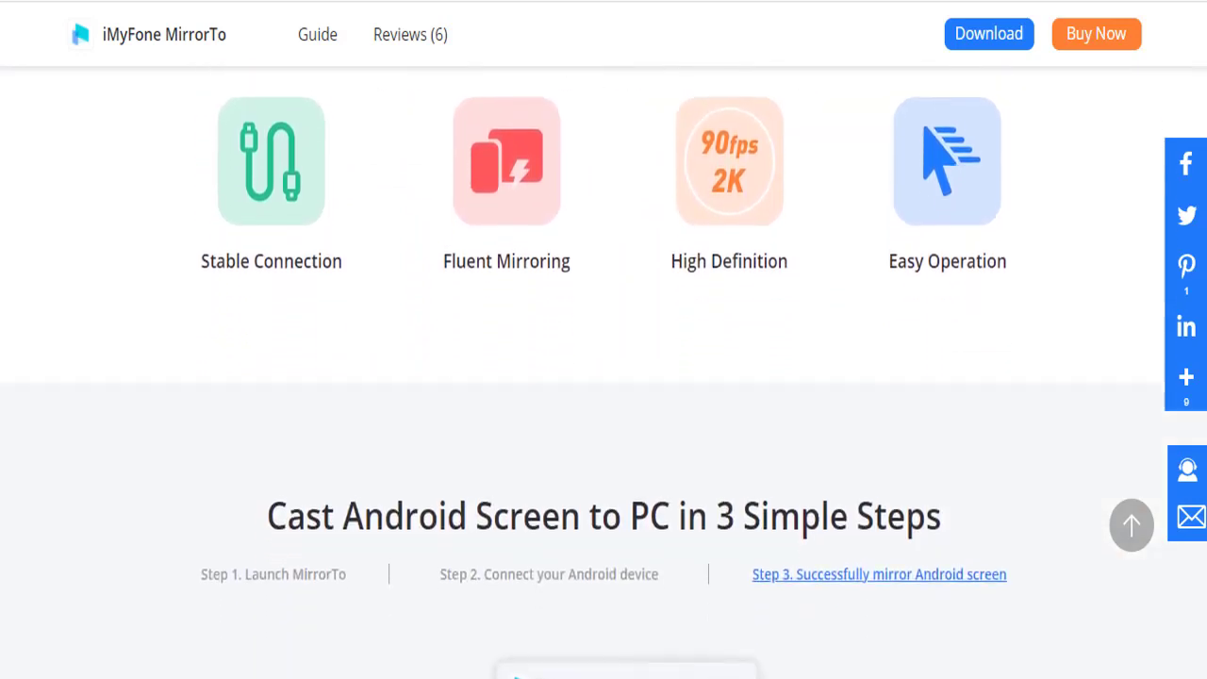
- Review the product page's casting steps, user reviews, Android compatibility details, FAQs and hot topics
scroll(603, 339, down, 1)
scroll(603, 340, down, 2)
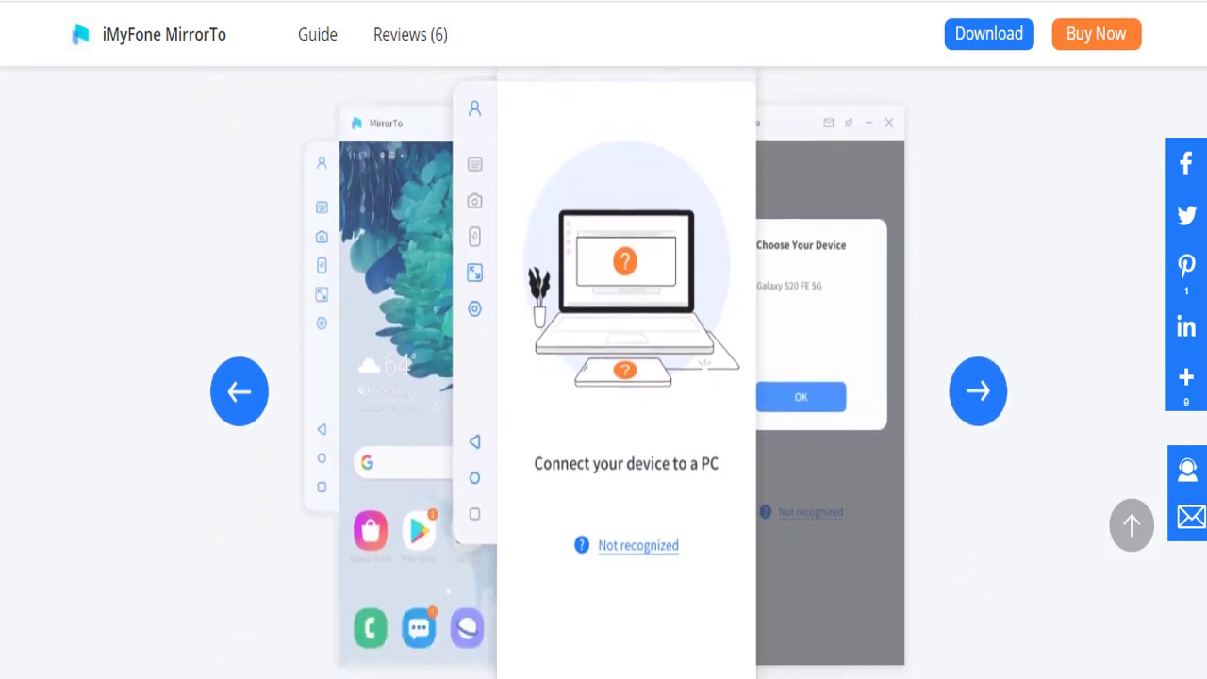
scroll(604, 340, down, 4)
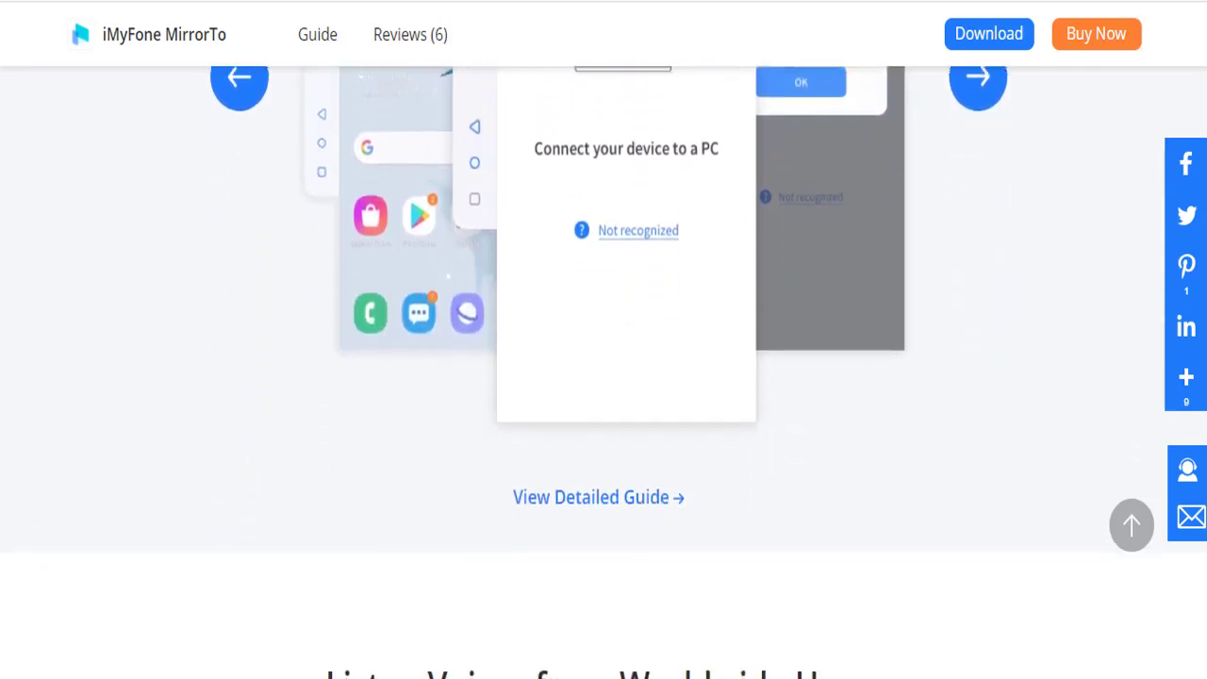
scroll(604, 340, down, 4)
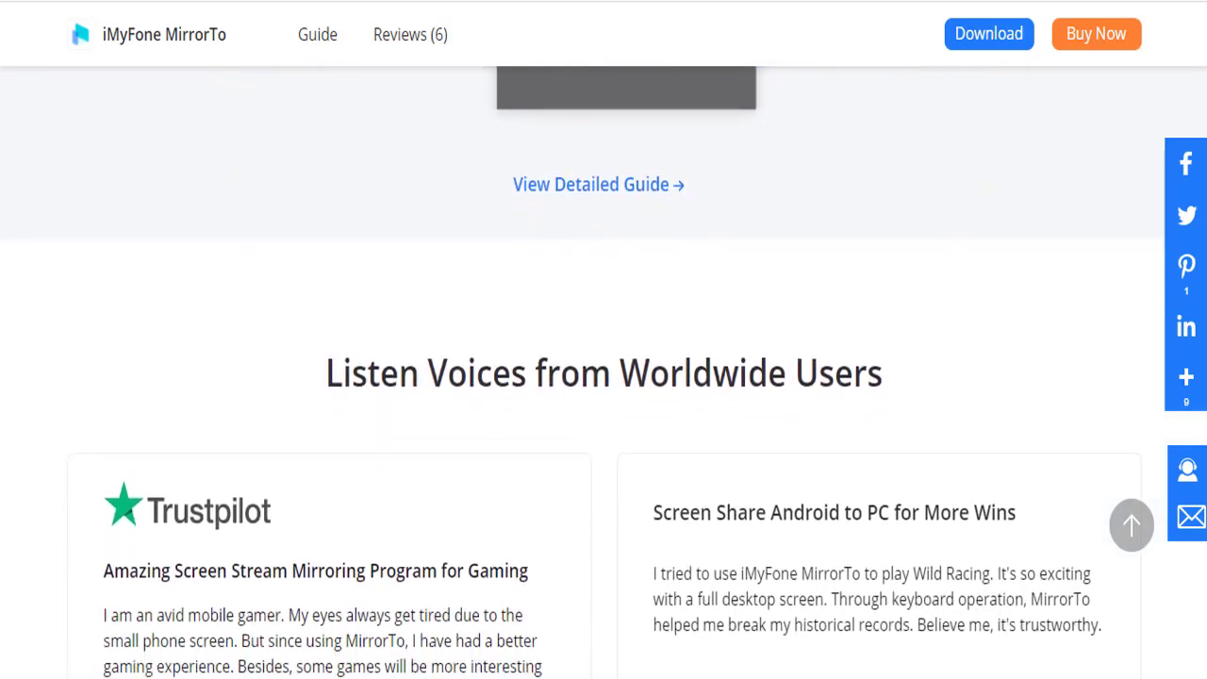
scroll(603, 339, down, 4)
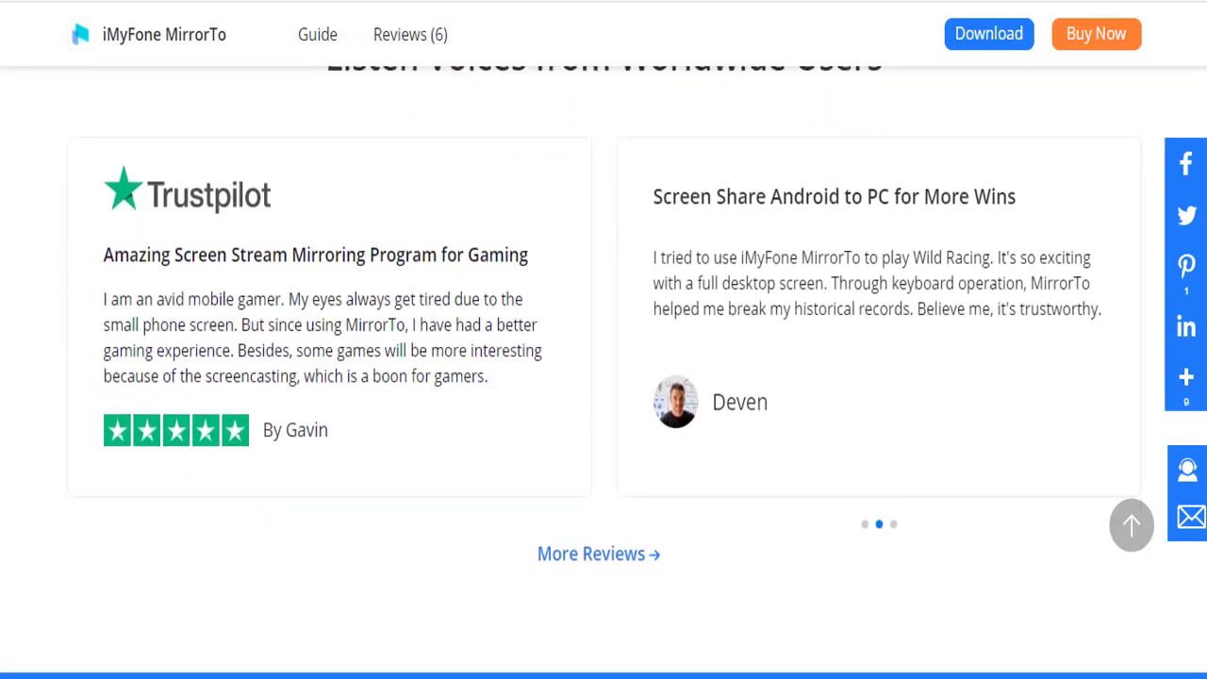
scroll(604, 340, down, 4)
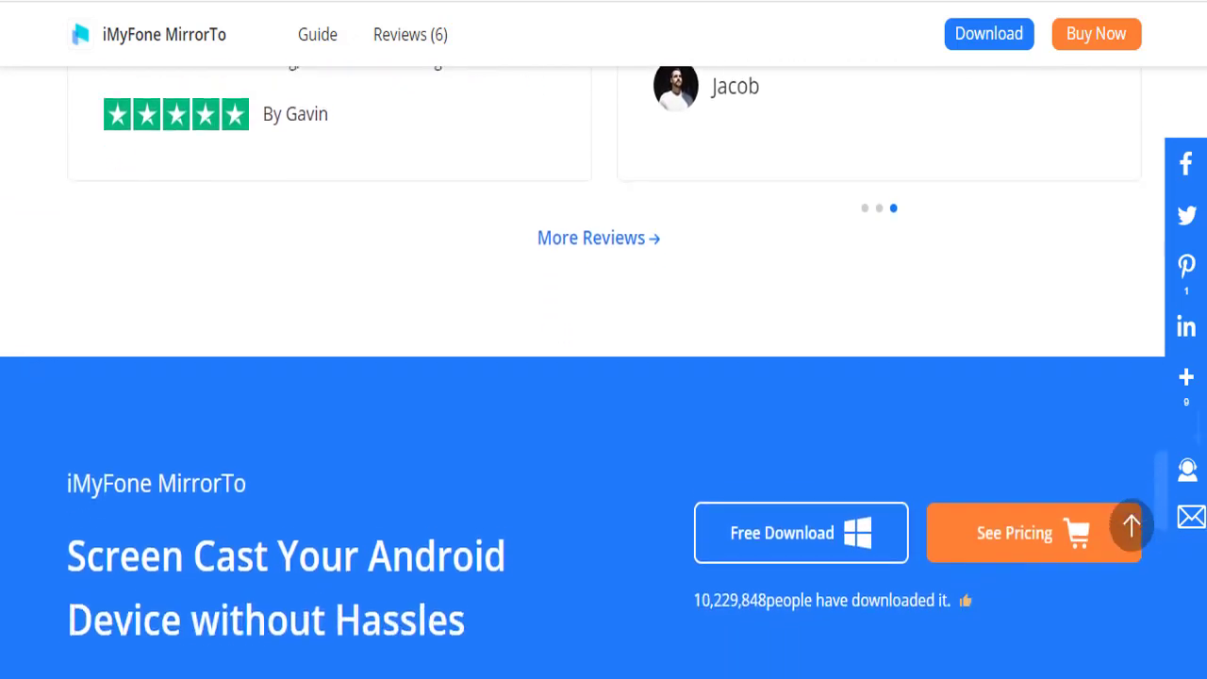
scroll(603, 339, down, 4)
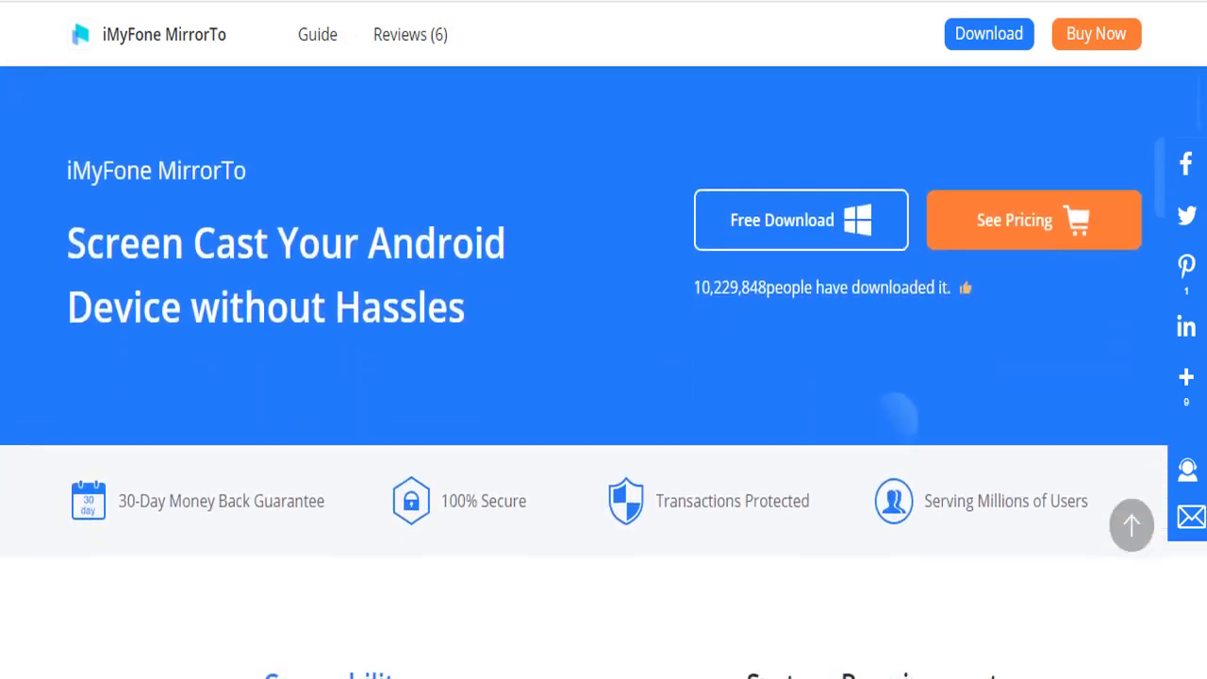
scroll(604, 339, down, 4)
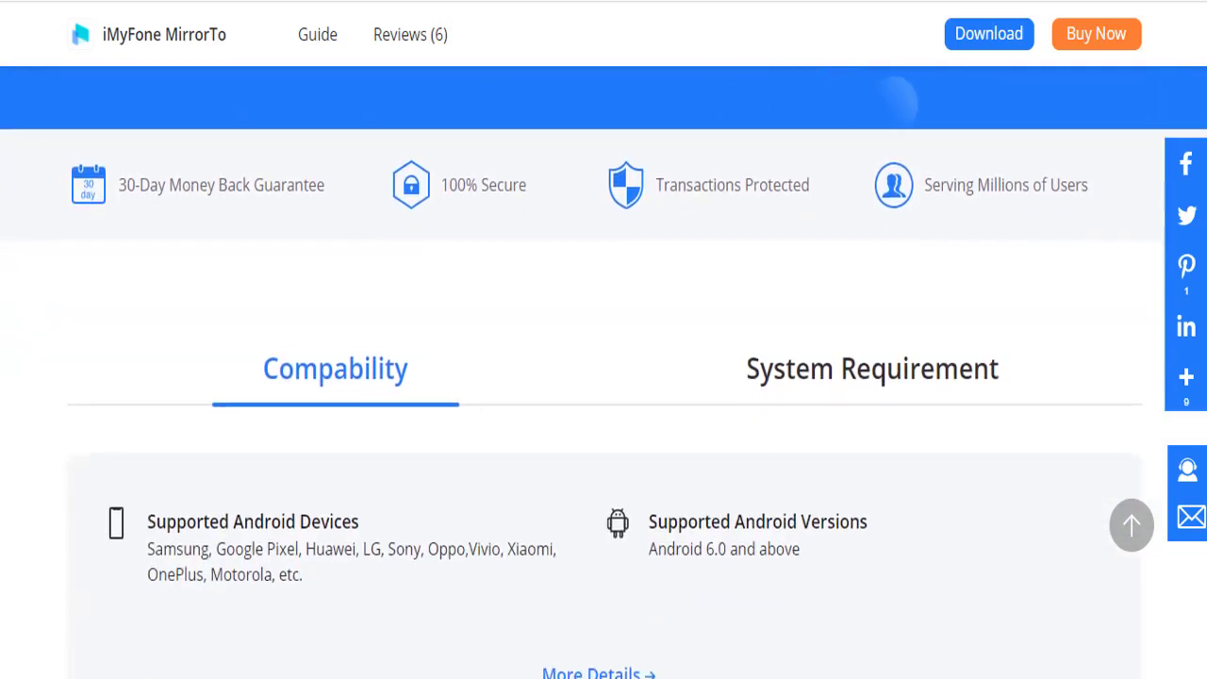
scroll(603, 339, down, 4)
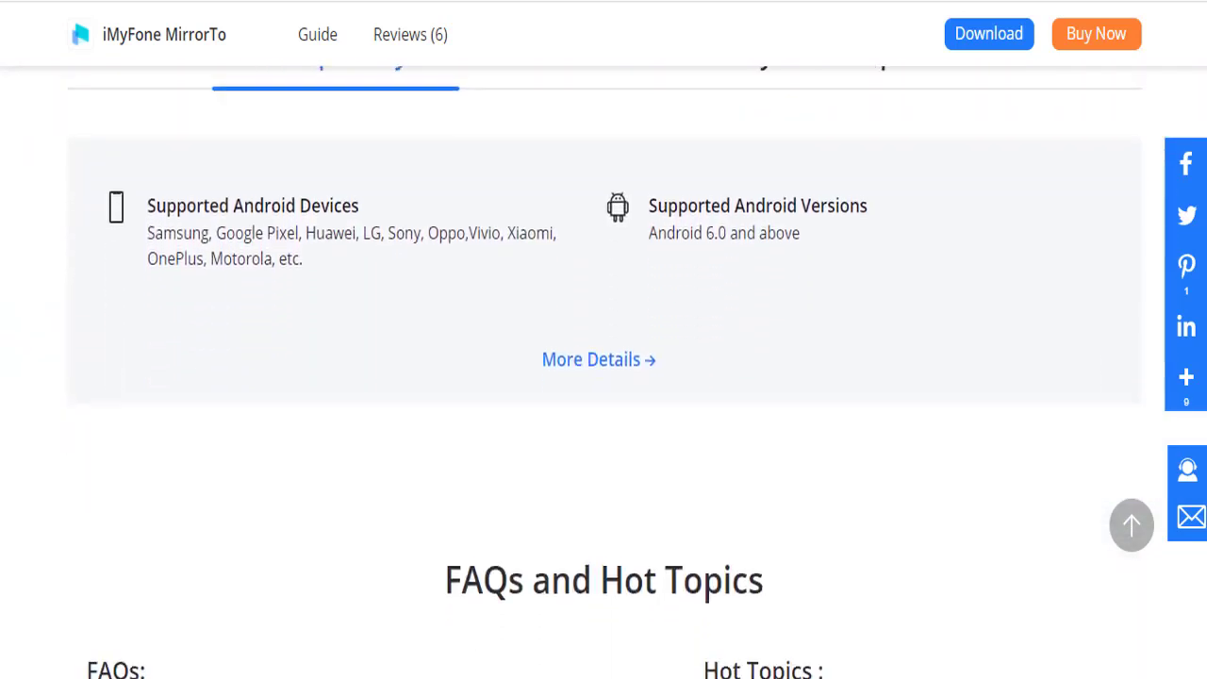
scroll(603, 339, down, 4)
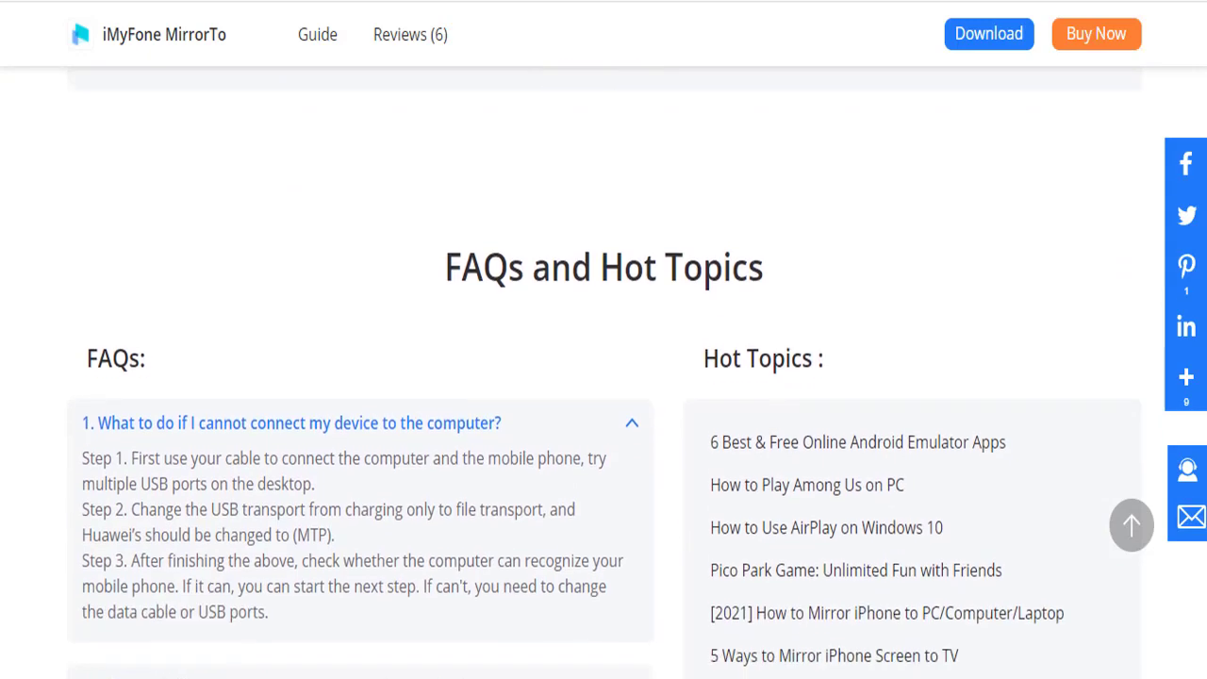
scroll(604, 377, down, 4)
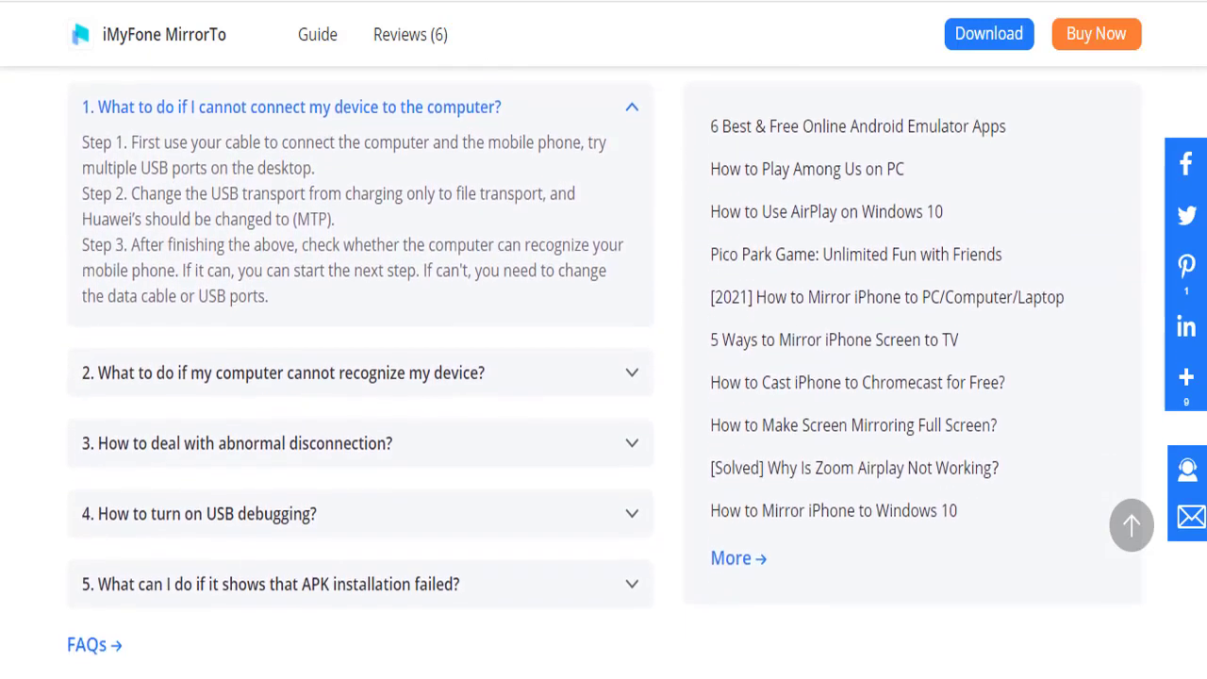
scroll(603, 378, down, 4)
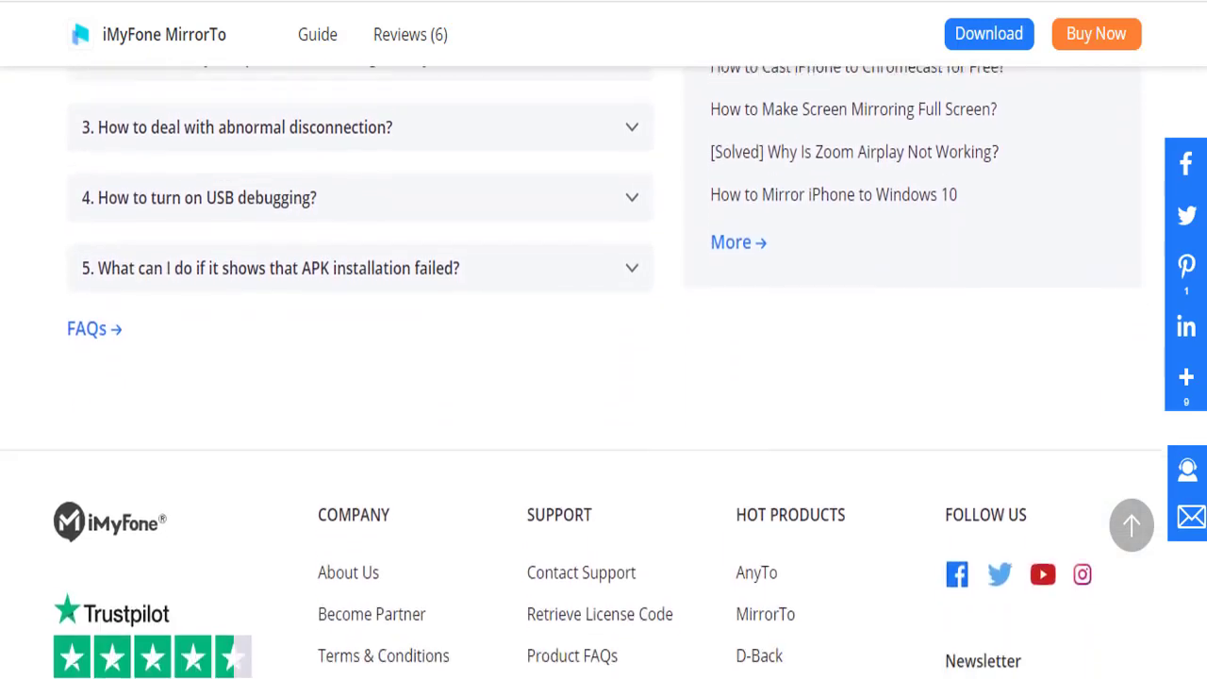
scroll(604, 377, down, 2)
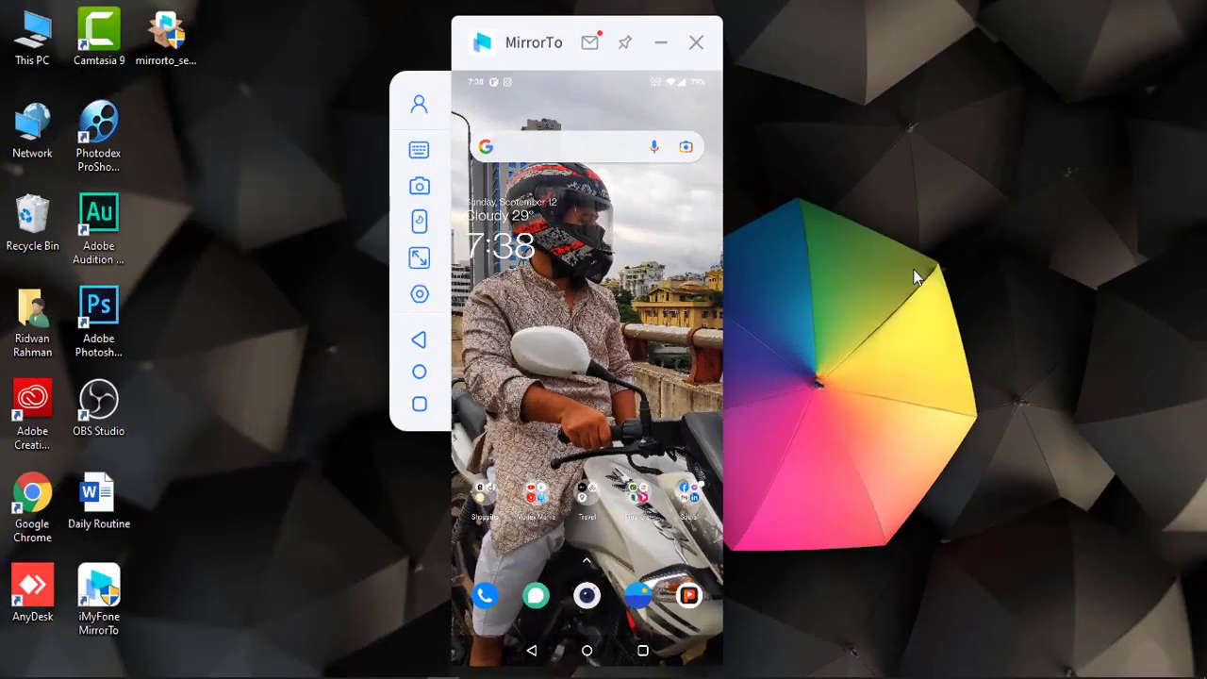
- Try the keyboard mapping feature in MirrorTo and dismiss the MirrorTo Premium comparison
click(419, 153)
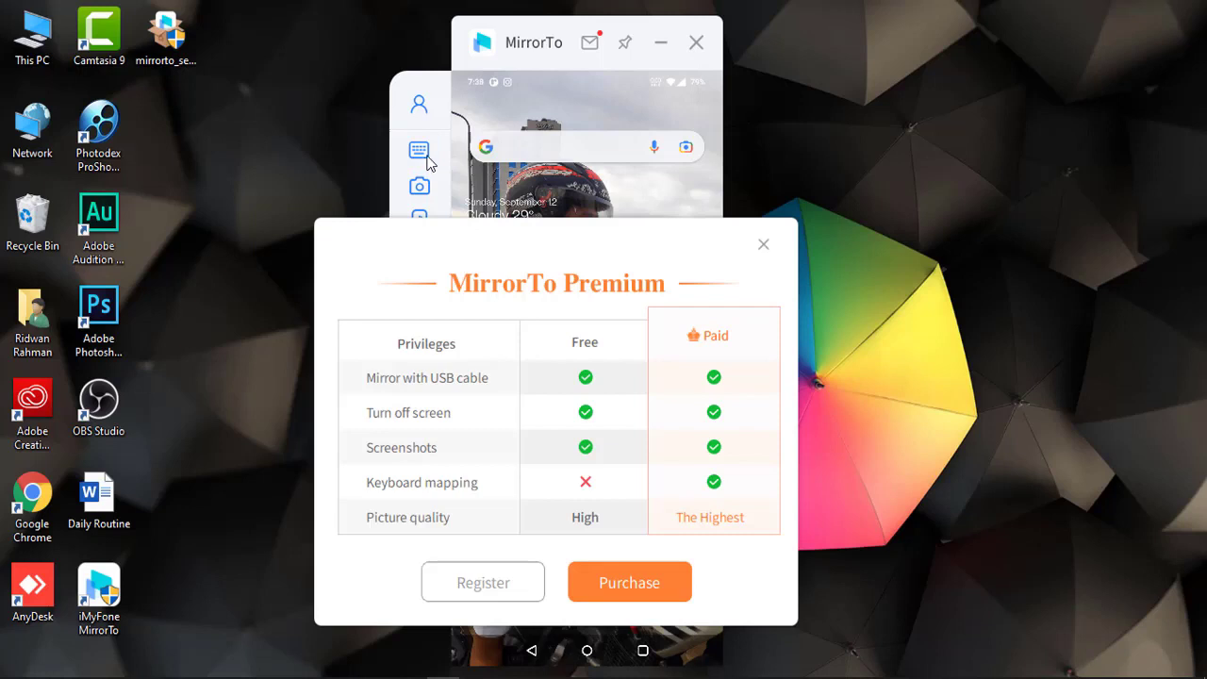
click(761, 247)
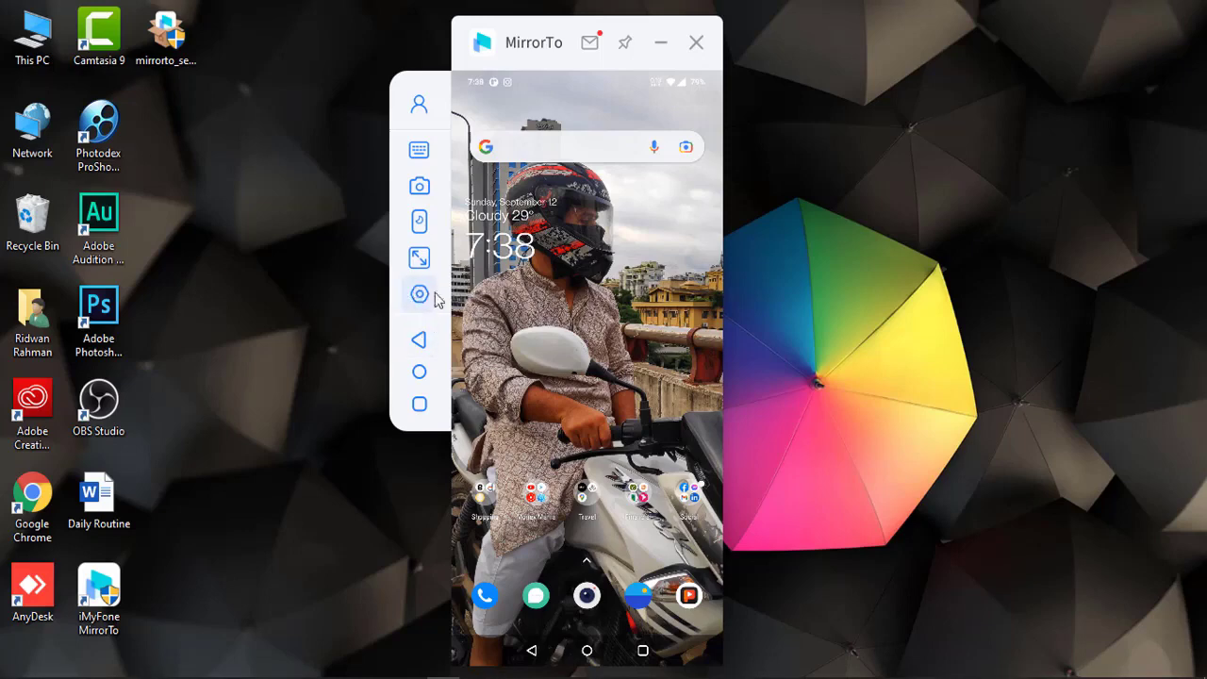
- Open the mirrored phone's app drawer and launch Facebook
click(589, 566)
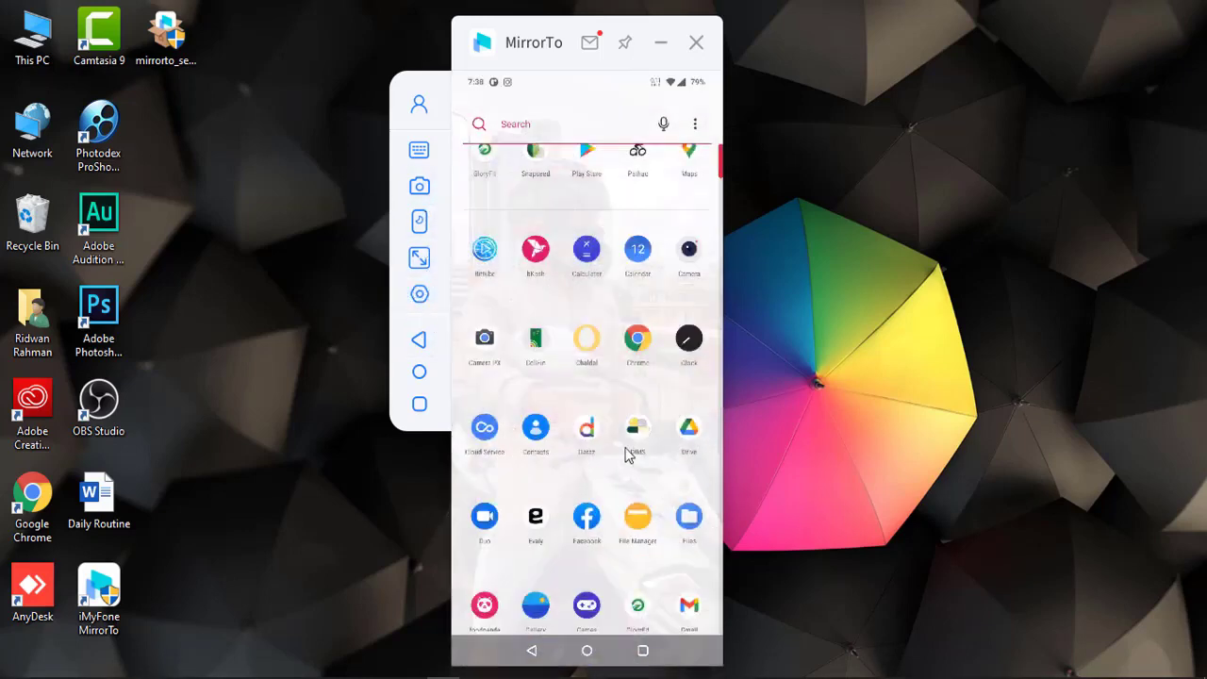
click(587, 350)
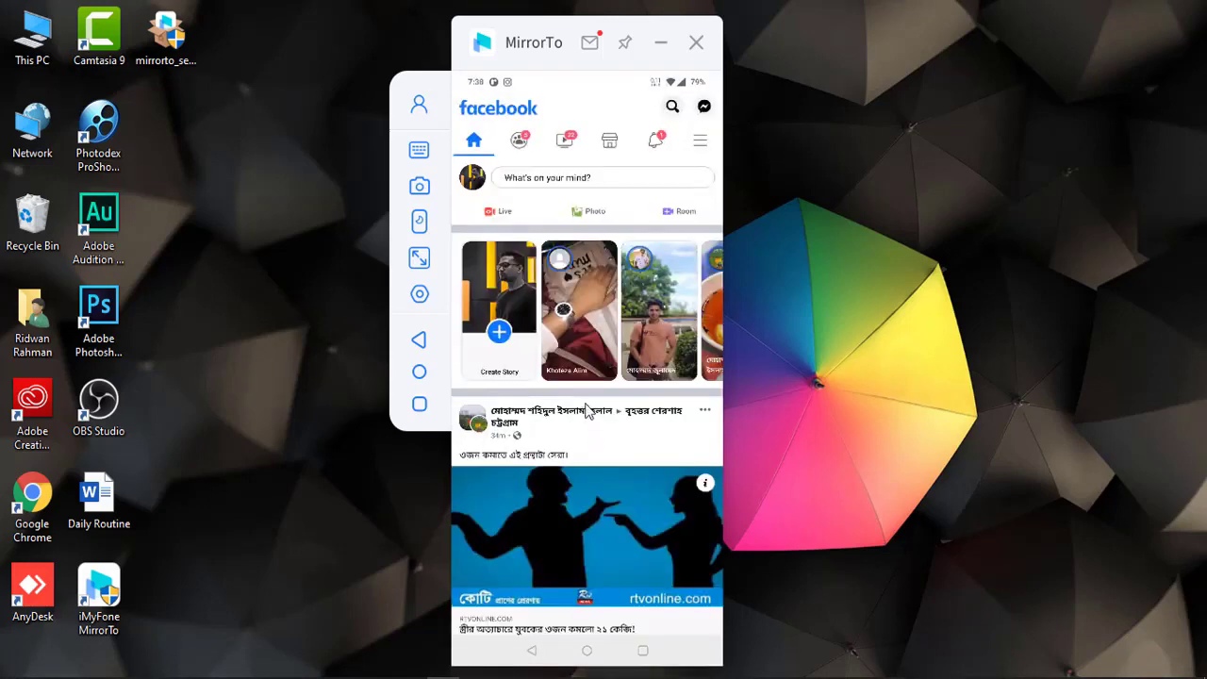
- Minimize and restore the MirrorTo window, and switch the mirrored phone display to full screen
click(662, 43)
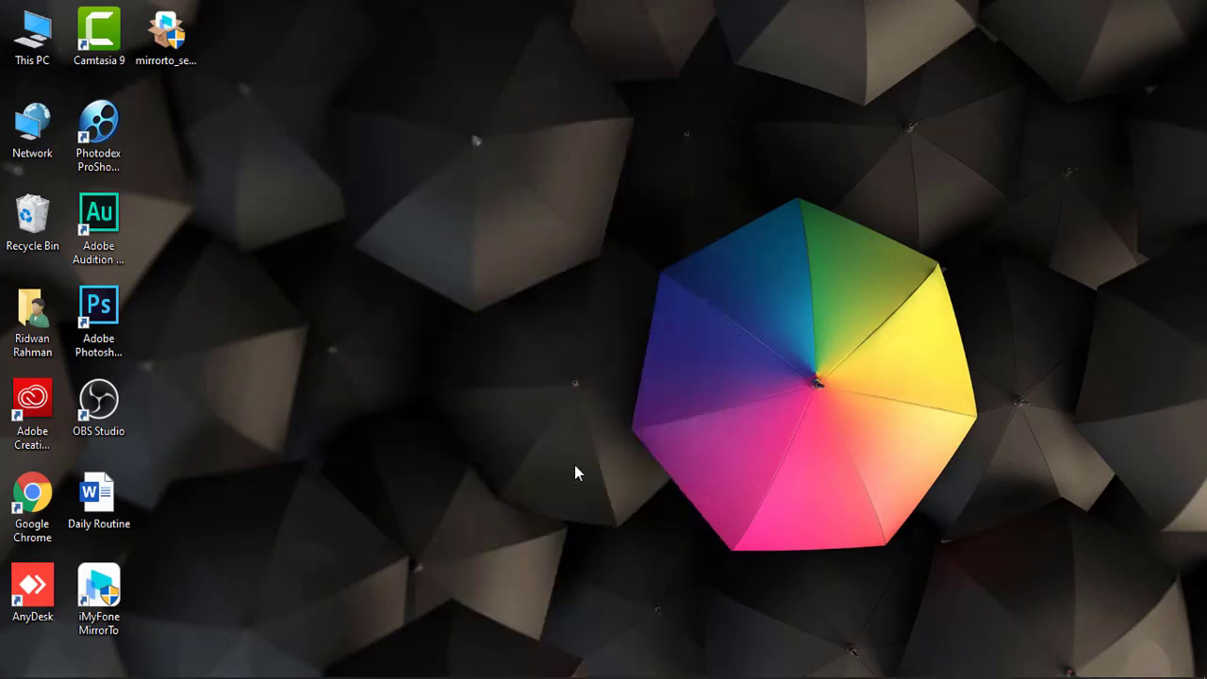
key(alt+Tab)
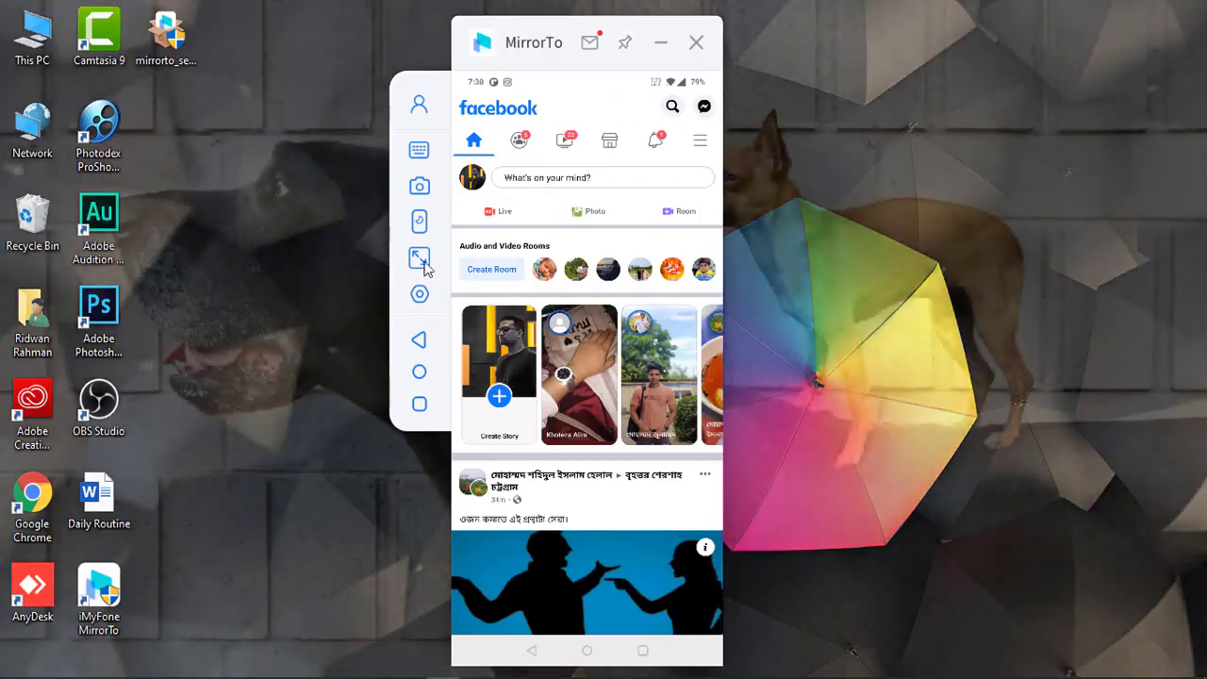
click(418, 258)
- Leave Facebook with the full-screen back control, reopen it from the app drawer and browse its news feed
click(988, 35)
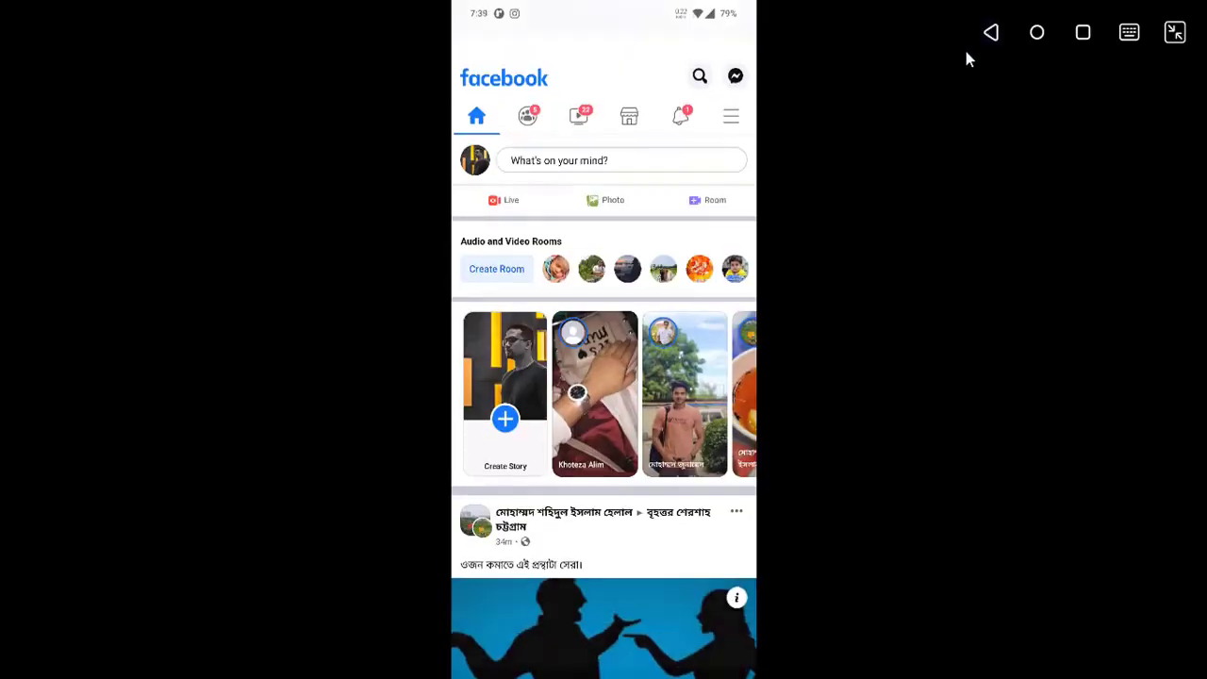
drag(601, 412, 603, 288)
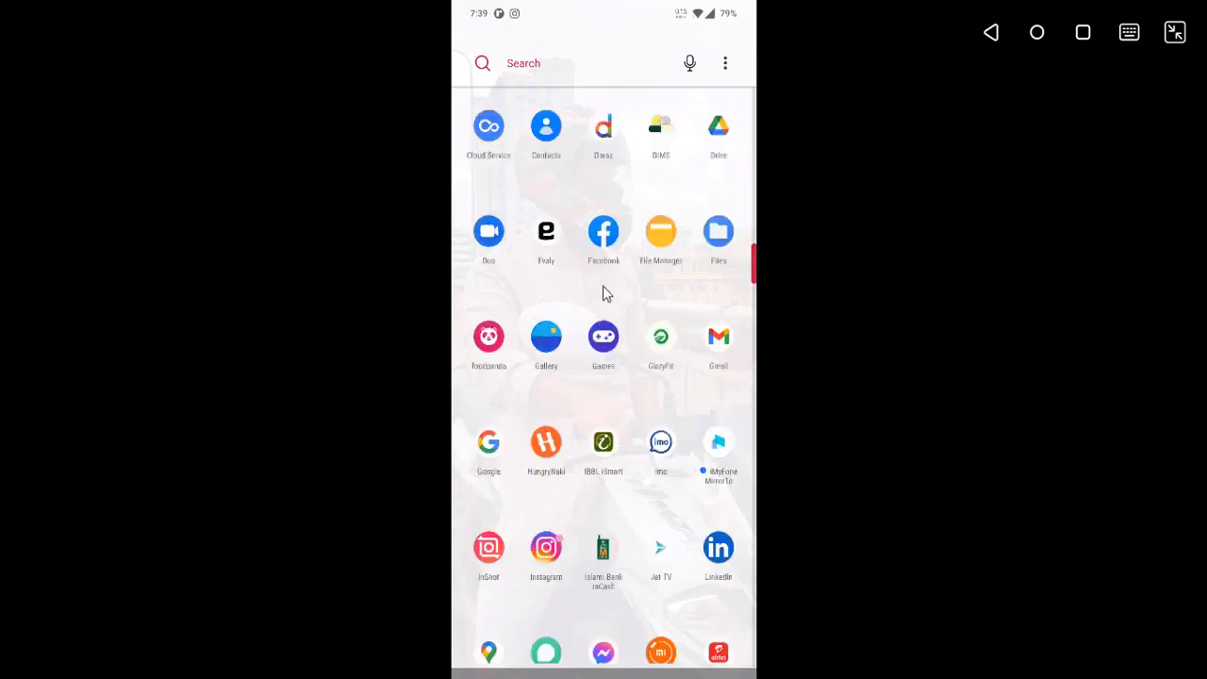
click(604, 243)
scroll(622, 283, down, 10)
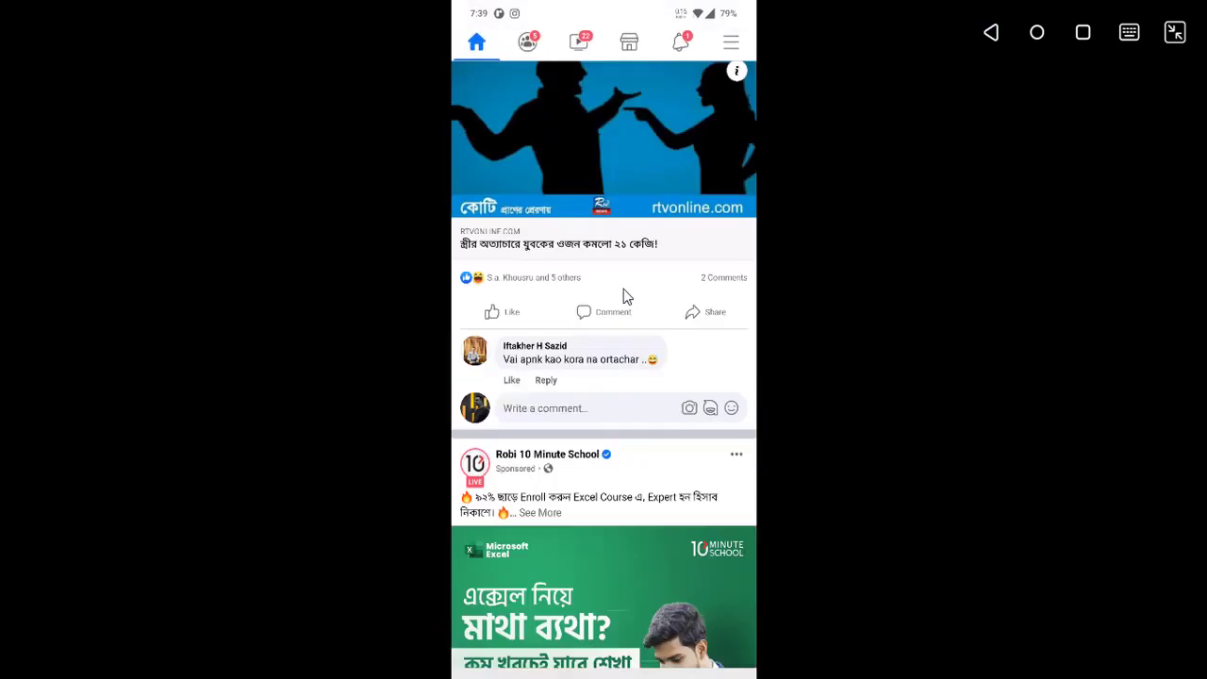
scroll(622, 299, down, 15)
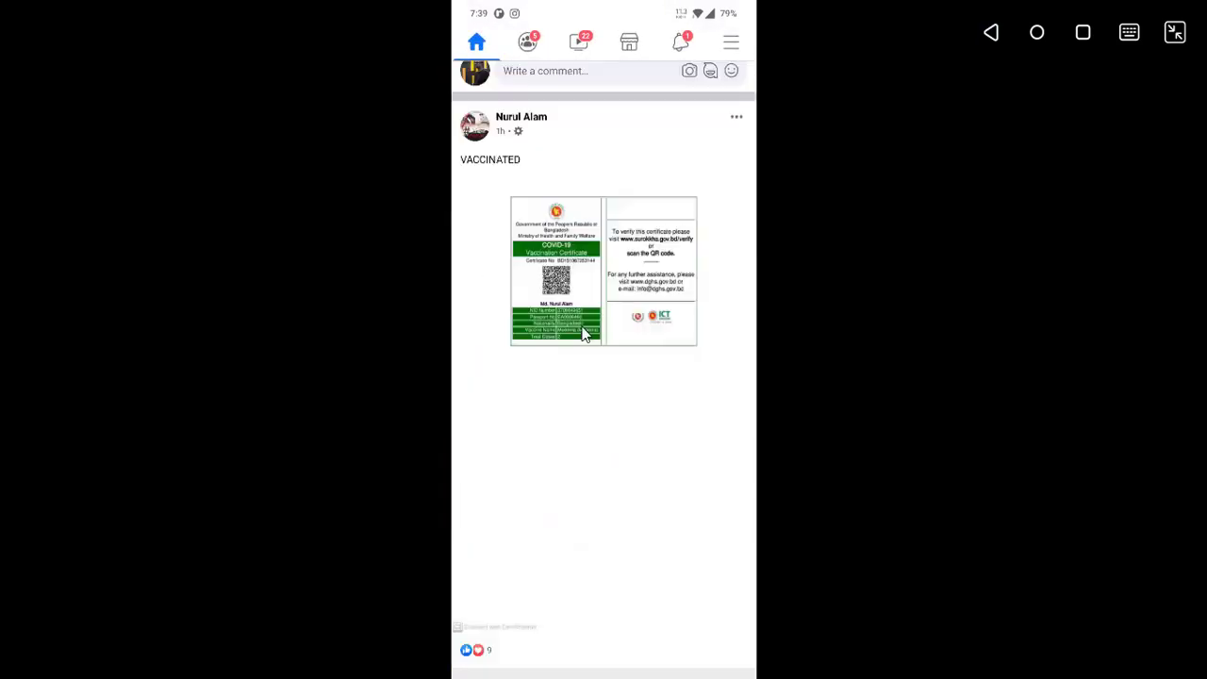
scroll(582, 336, down, 10)
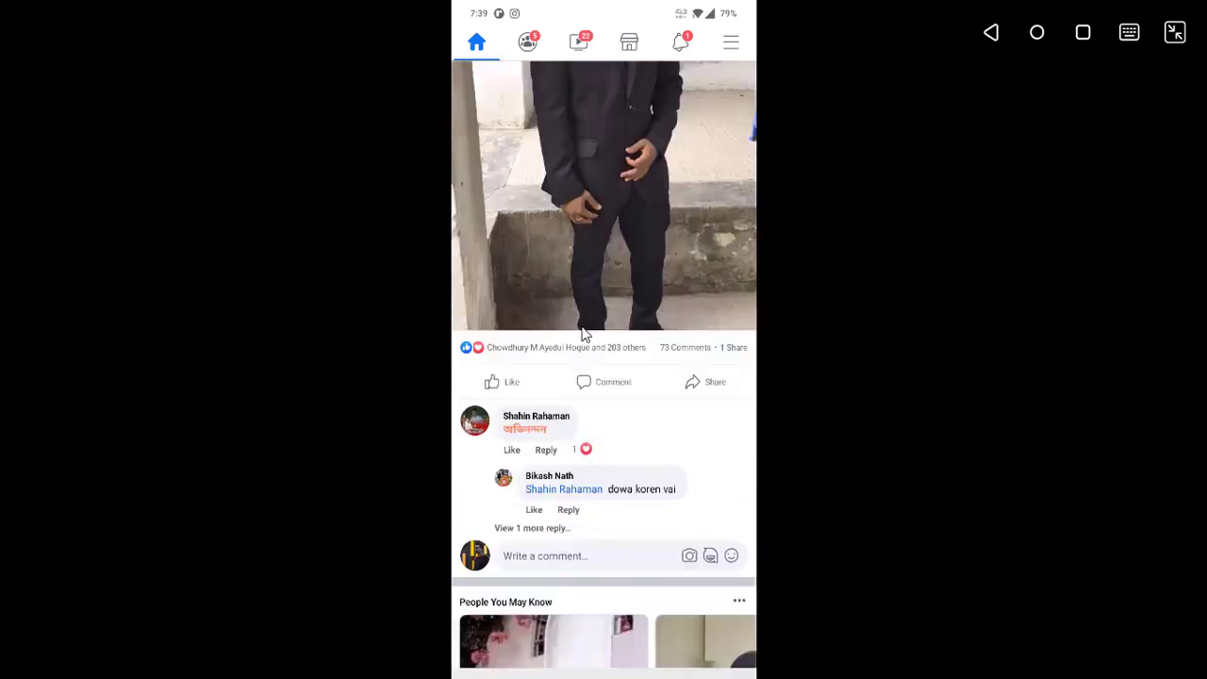
- Return toward the beginning of the Facebook feed, check the notifications and switch to the Groups feed
scroll(582, 334, up, 3)
scroll(582, 334, up, 3)
click(684, 85)
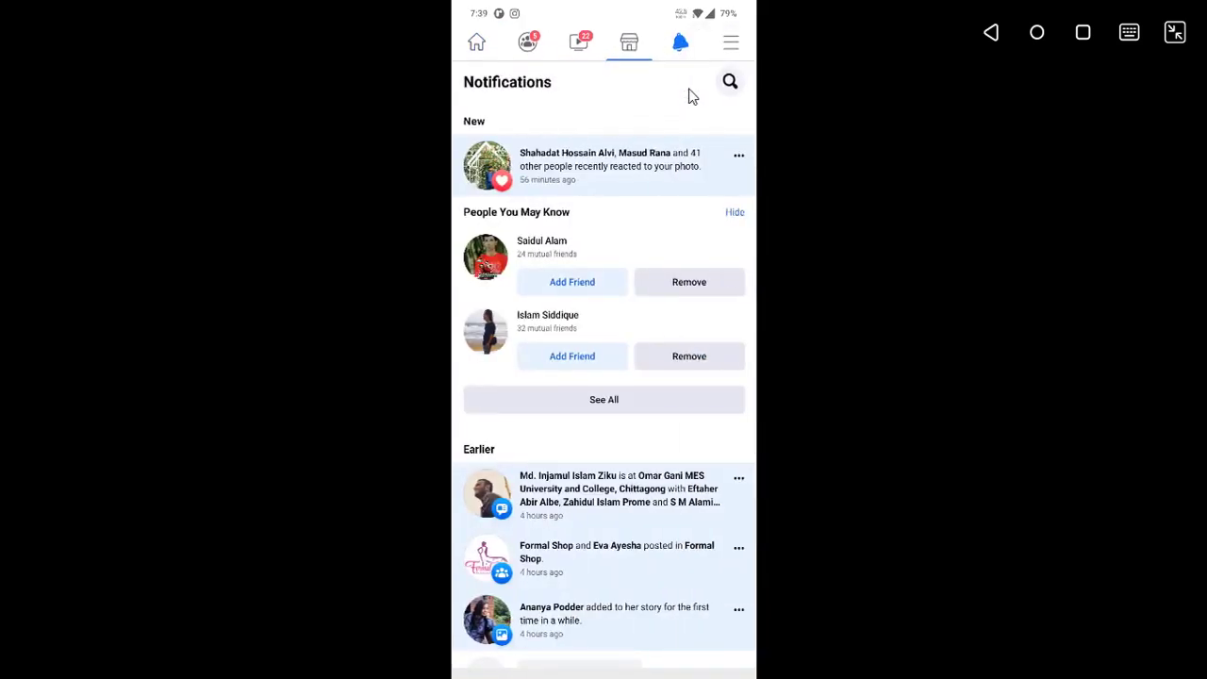
click(534, 55)
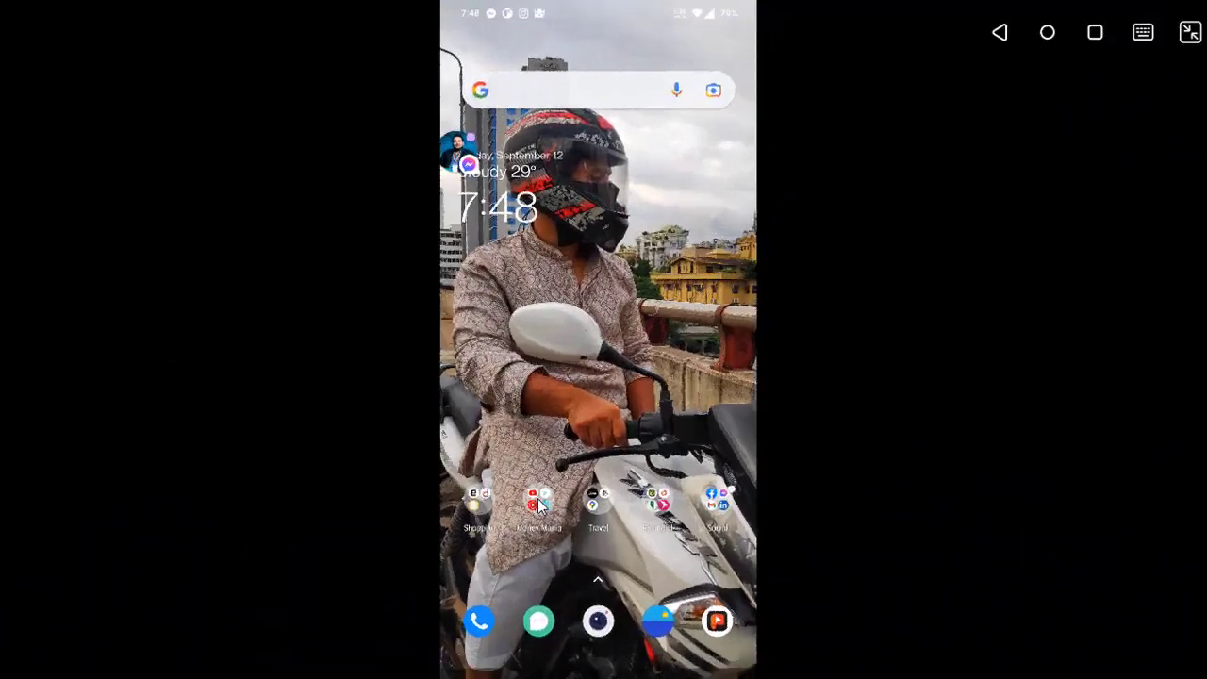
- Open YouTube from the phone's home-screen folder and play the Clash of Clans video "See You Later, Builder Base!" in full screen, then leave it
click(539, 506)
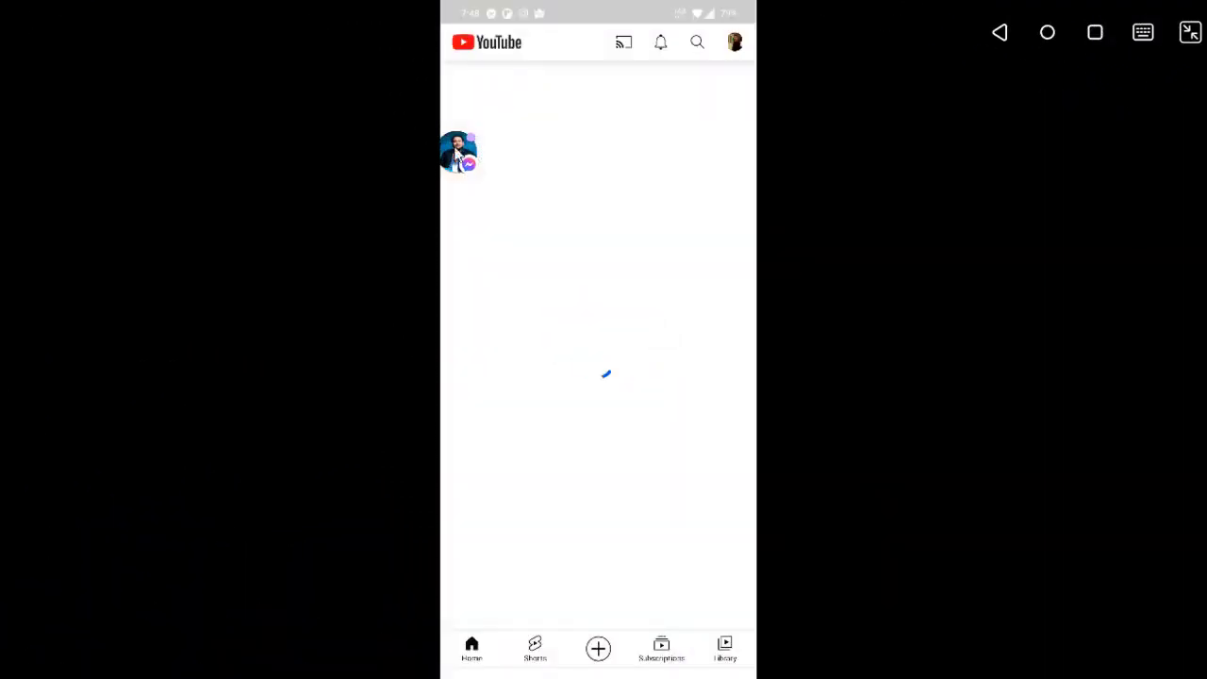
scroll(619, 299, down, 10)
scroll(618, 299, down, 10)
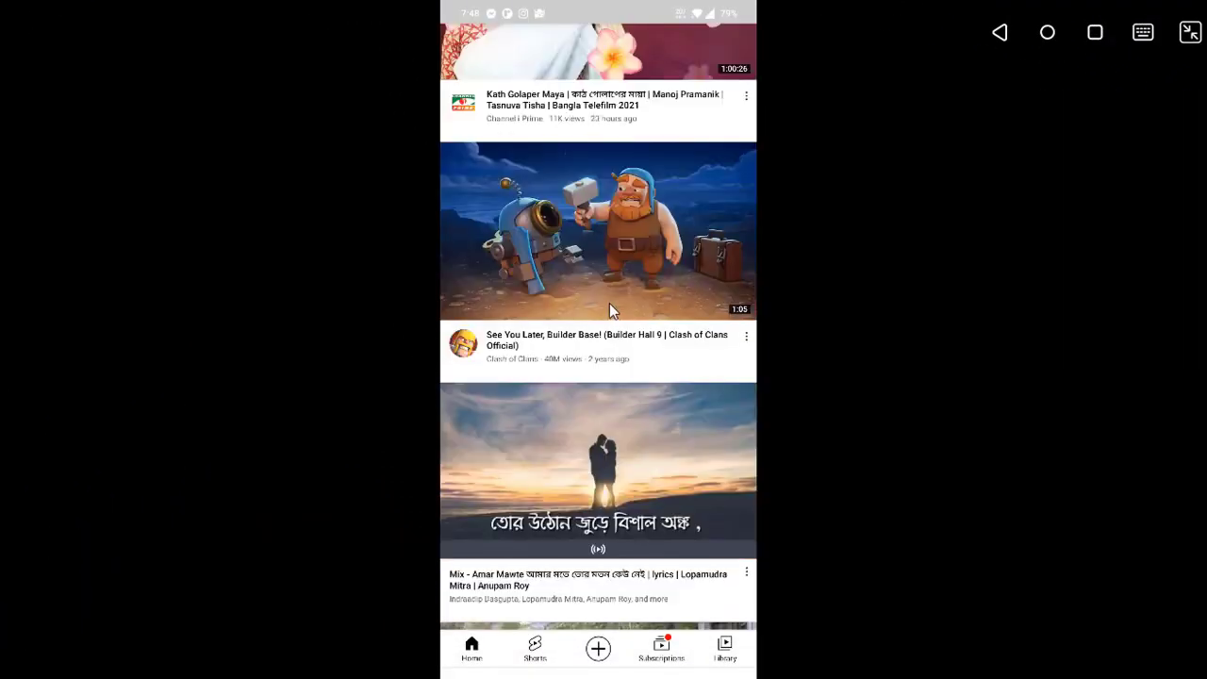
click(609, 302)
click(740, 182)
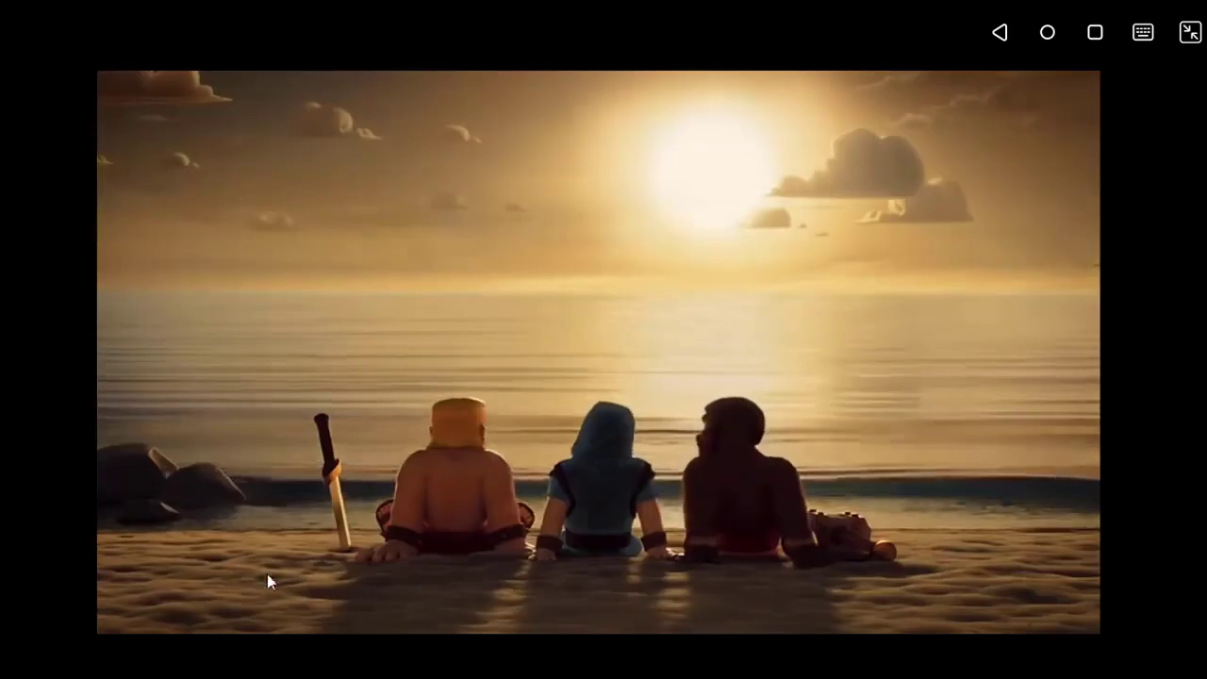
click(476, 521)
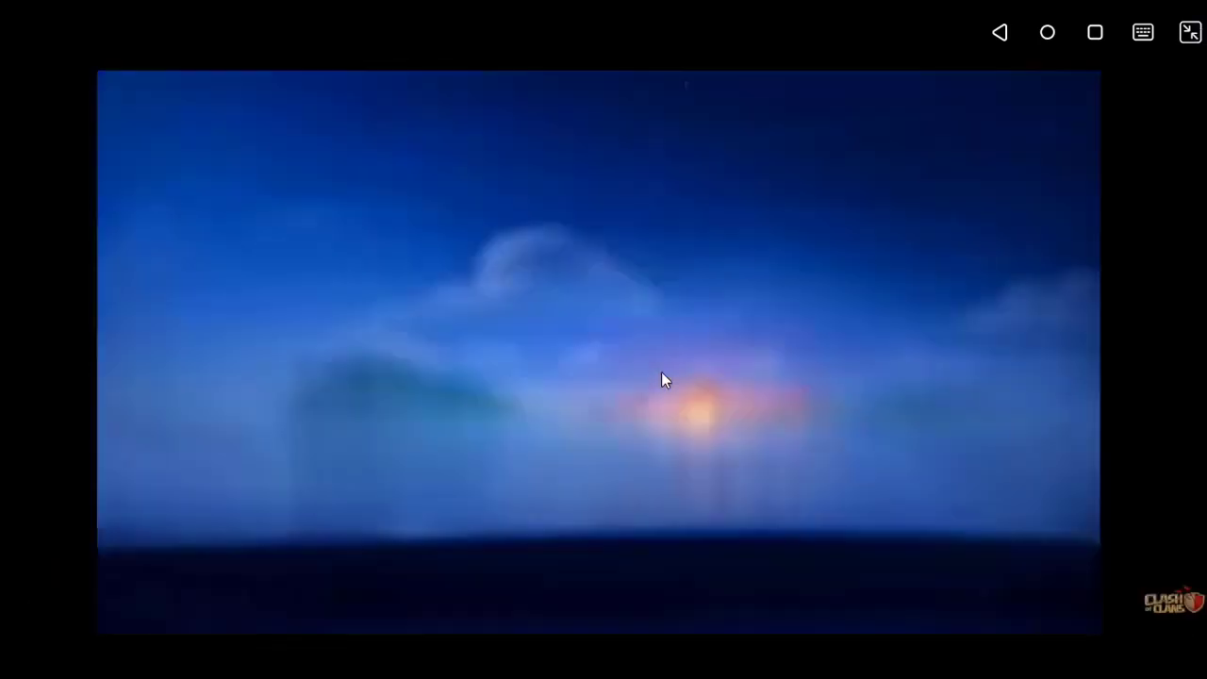
click(662, 371)
click(1096, 32)
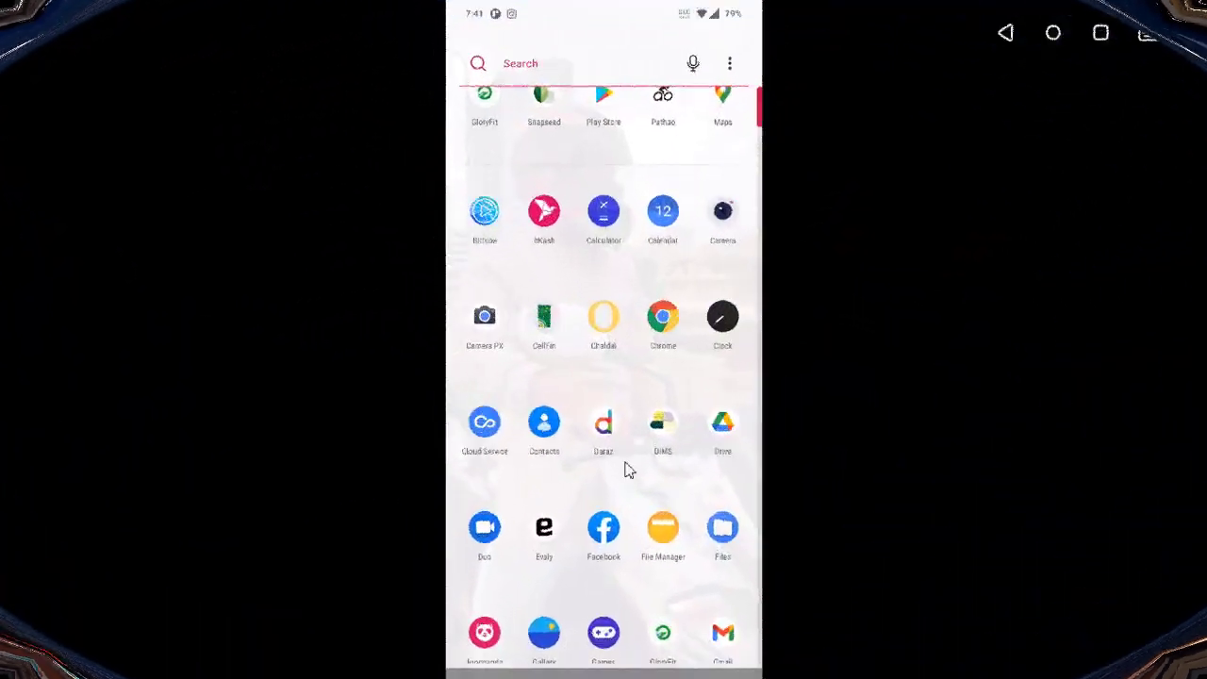
- Launch Clash Royale through the Games app in the phone's app drawer and start a battle
click(608, 624)
click(616, 400)
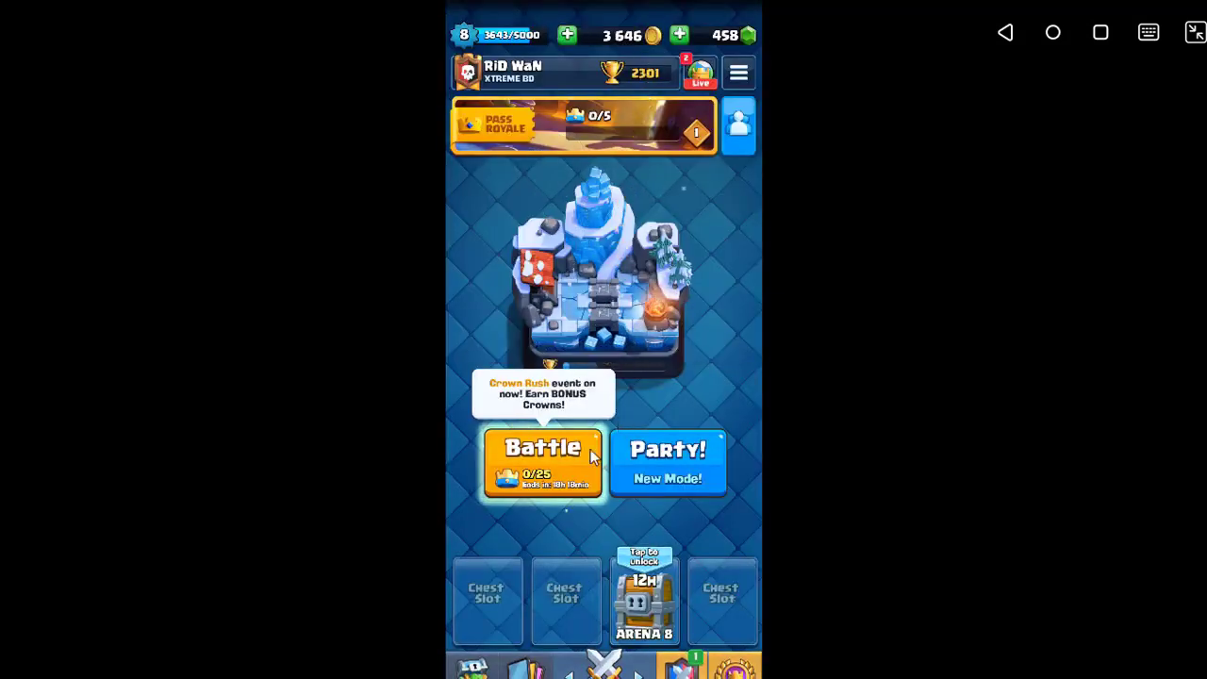
click(595, 455)
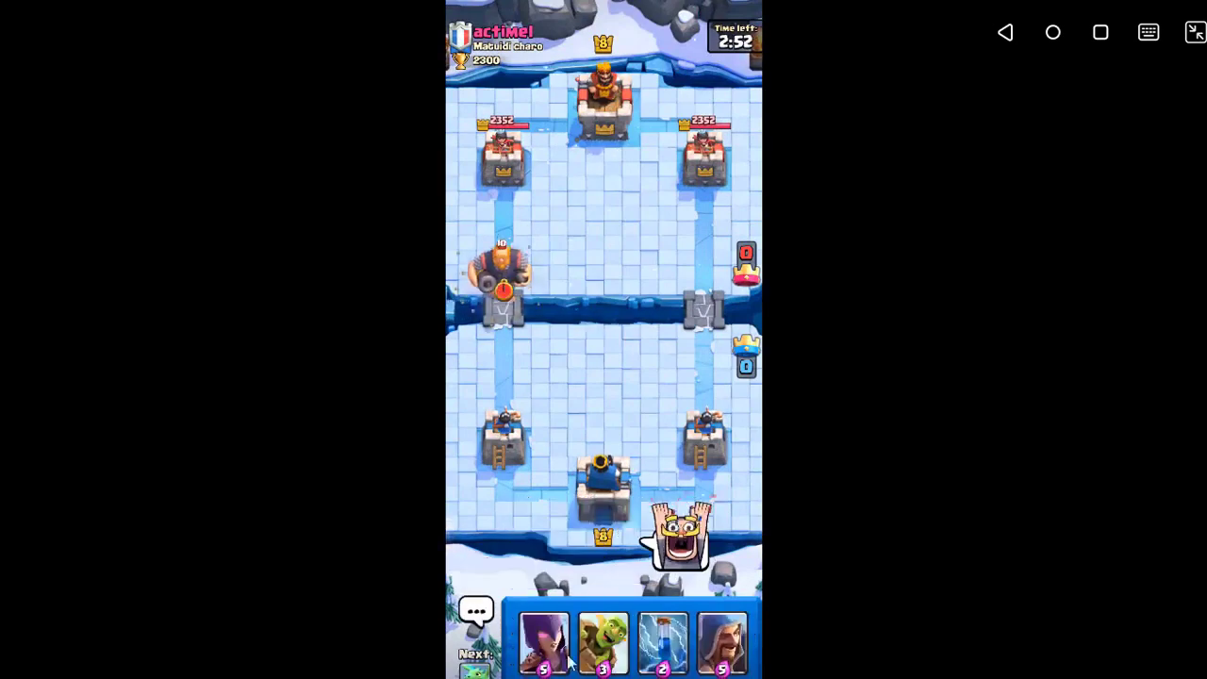
- Deploy troop and spell cards, including the Skeleton Army and Zap, along the arena's left lane
drag(604, 641, 539, 348)
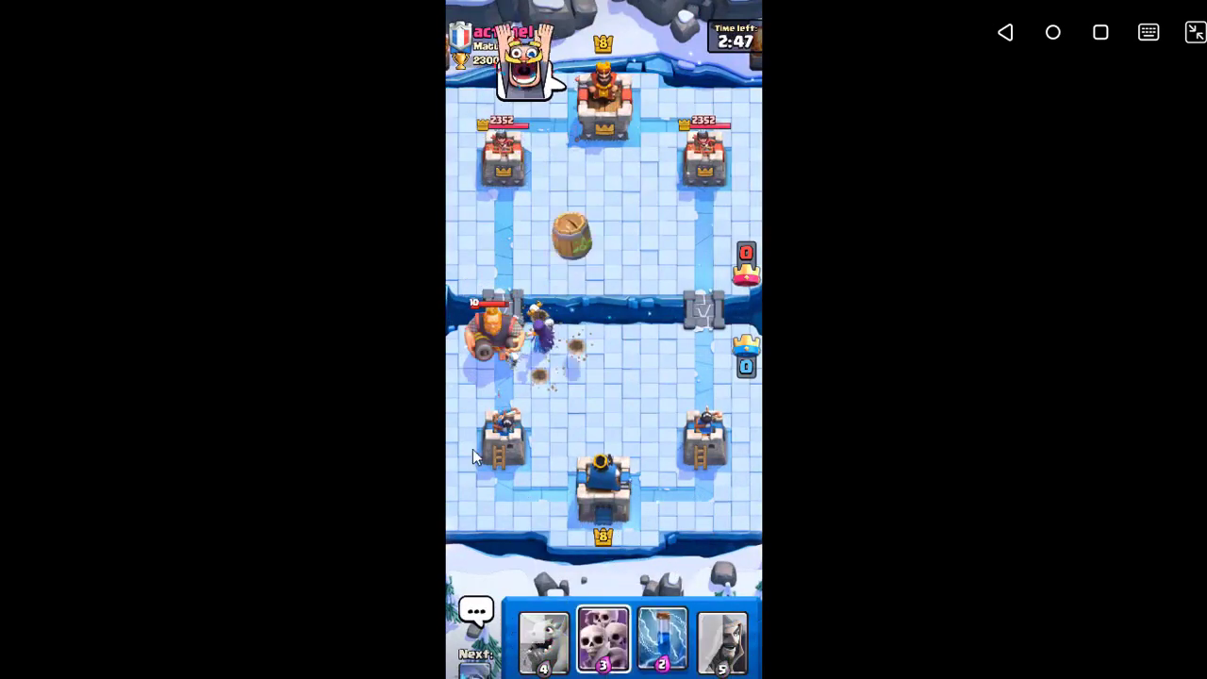
drag(603, 641, 483, 372)
drag(662, 650, 528, 138)
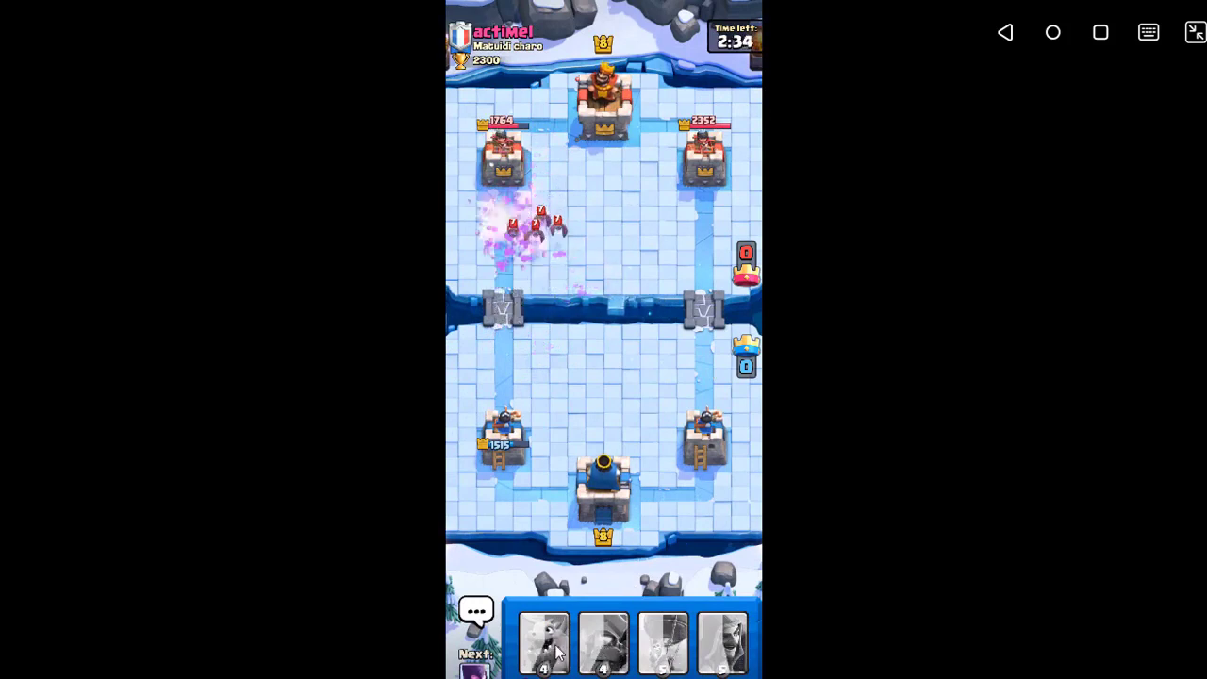
drag(556, 650, 520, 391)
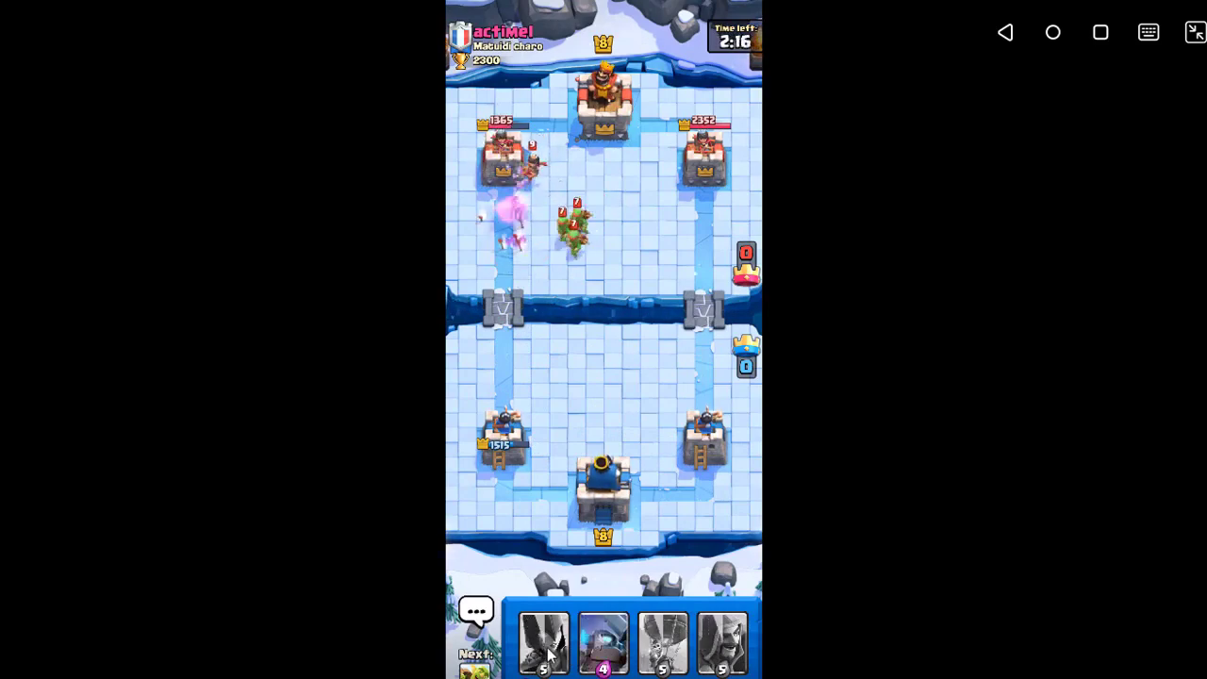
- Send an emote in the battle and deploy the Wizard card near the left lane
click(476, 611)
click(638, 525)
click(722, 643)
click(556, 411)
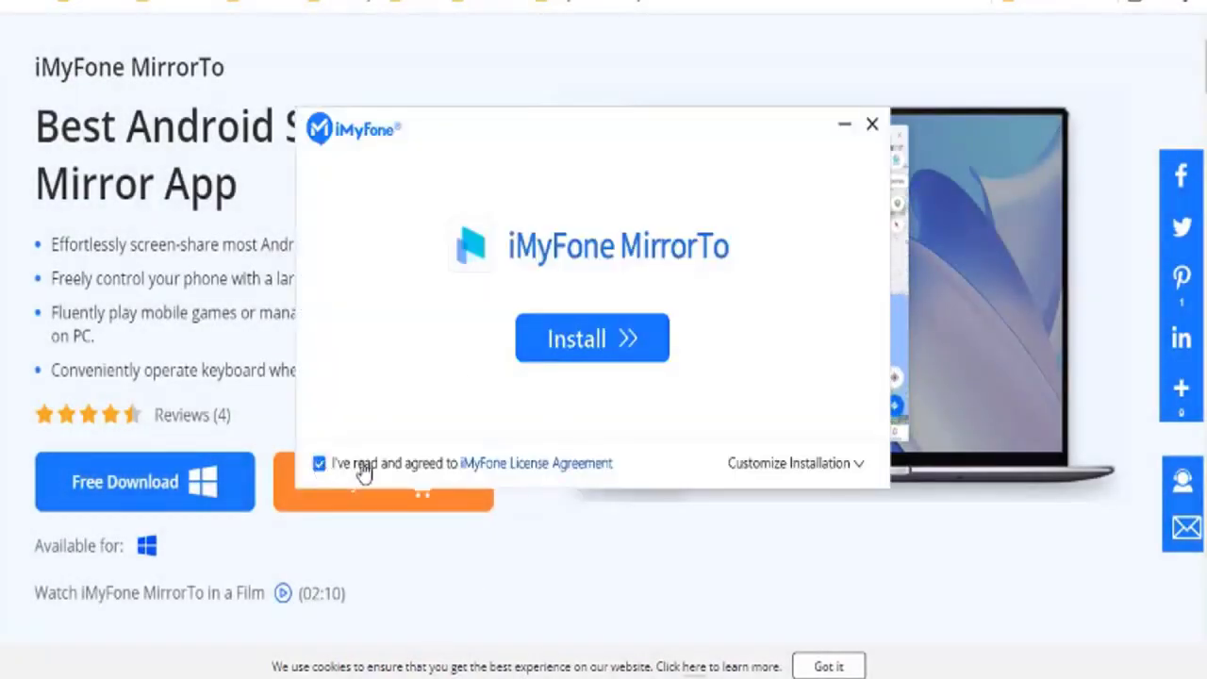
- Install iMyFone MirrorTo on the PC and hide the installer window while it runs
click(630, 361)
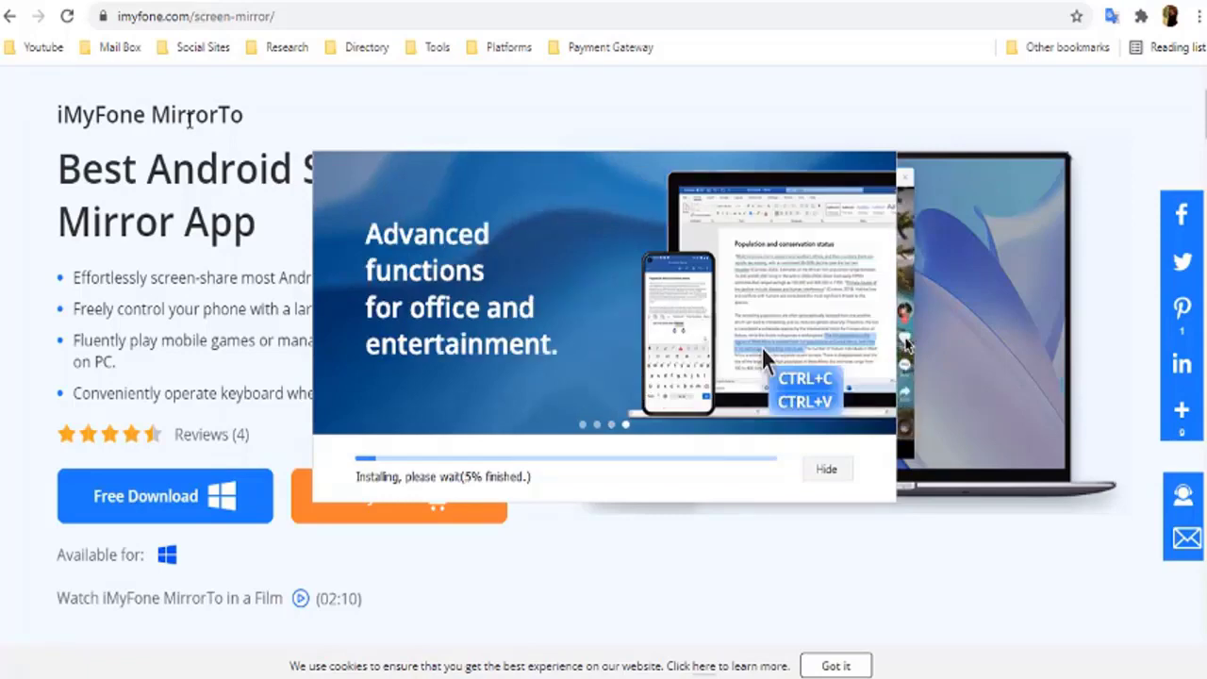
scroll(391, 126, up, 1)
scroll(392, 125, up, 1)
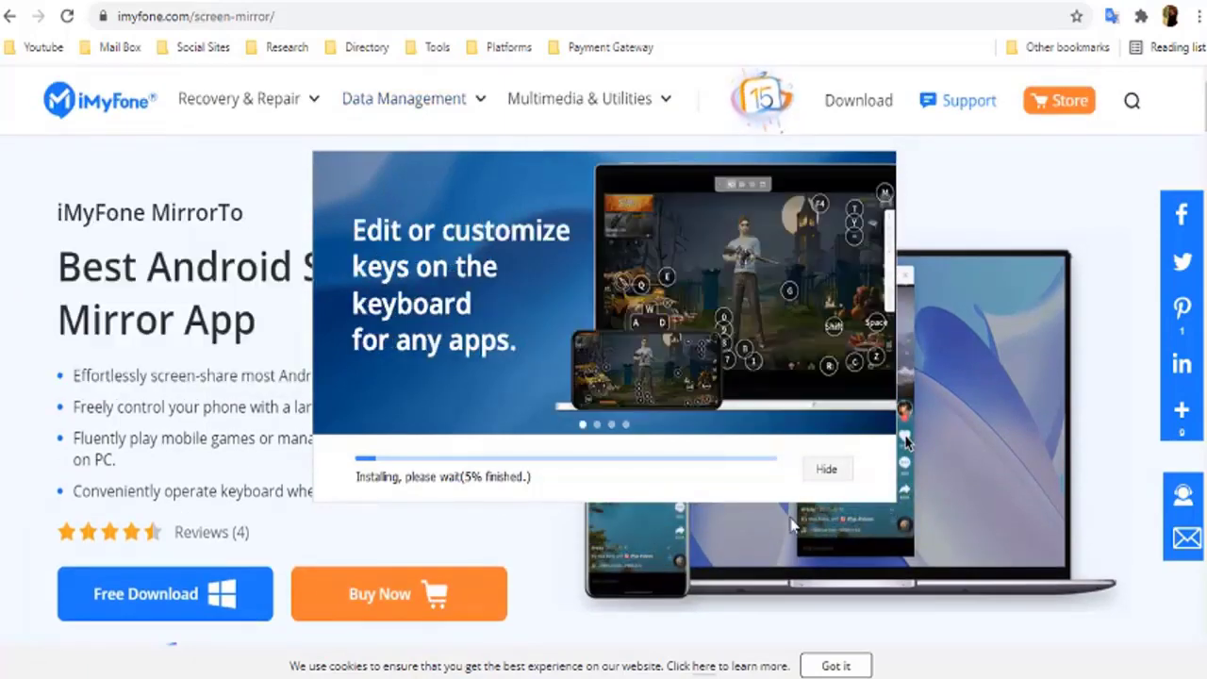
click(826, 469)
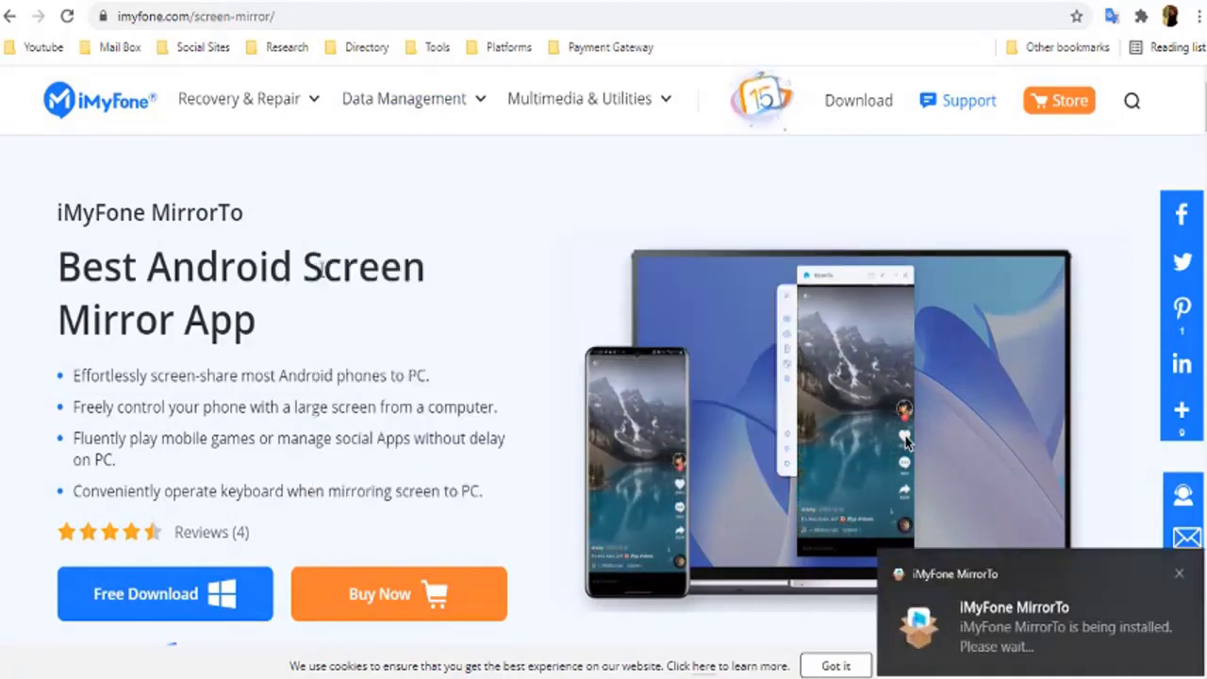
- Look through the Data Management, Recovery & Repair and Multimedia & Utilities product lists on the iMyFone website
scroll(347, 264, down, 2)
scroll(350, 251, up, 2)
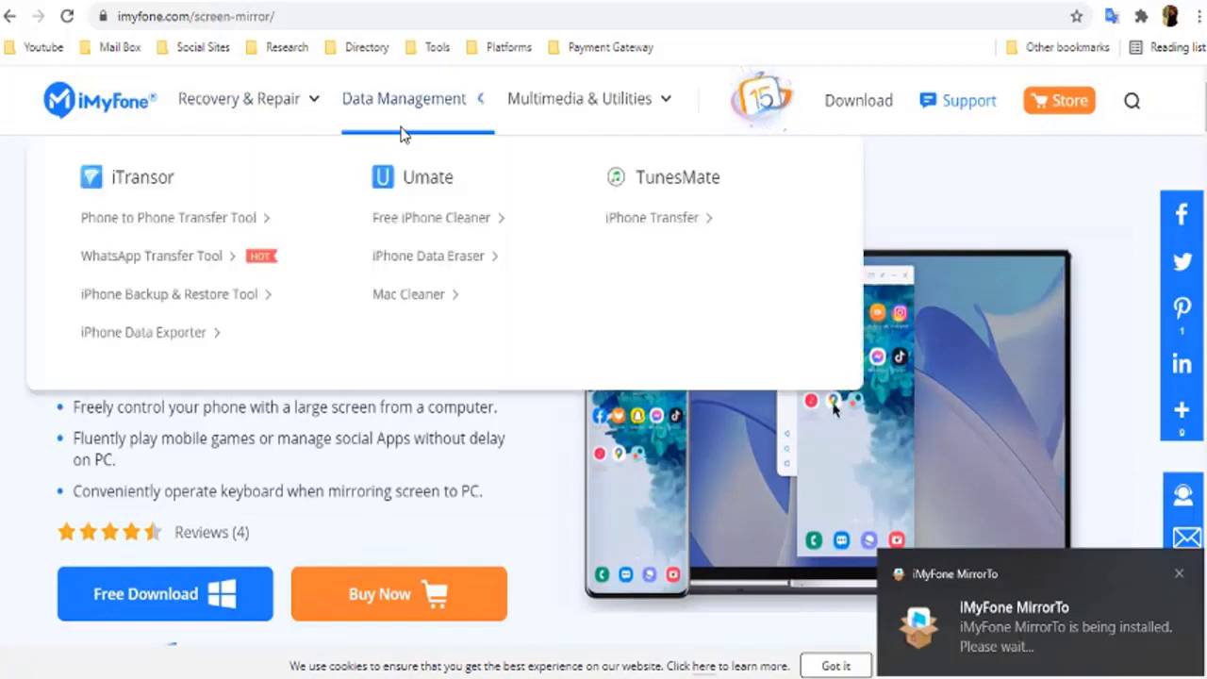
mouse_move(285, 105)
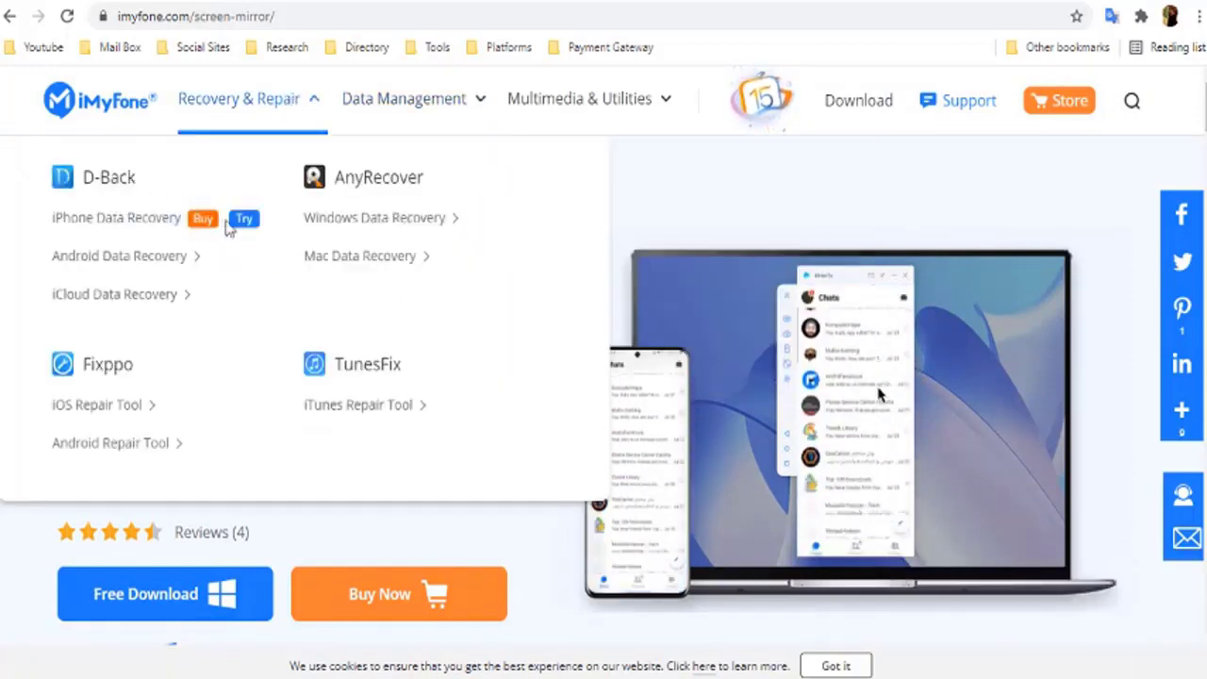
mouse_move(162, 262)
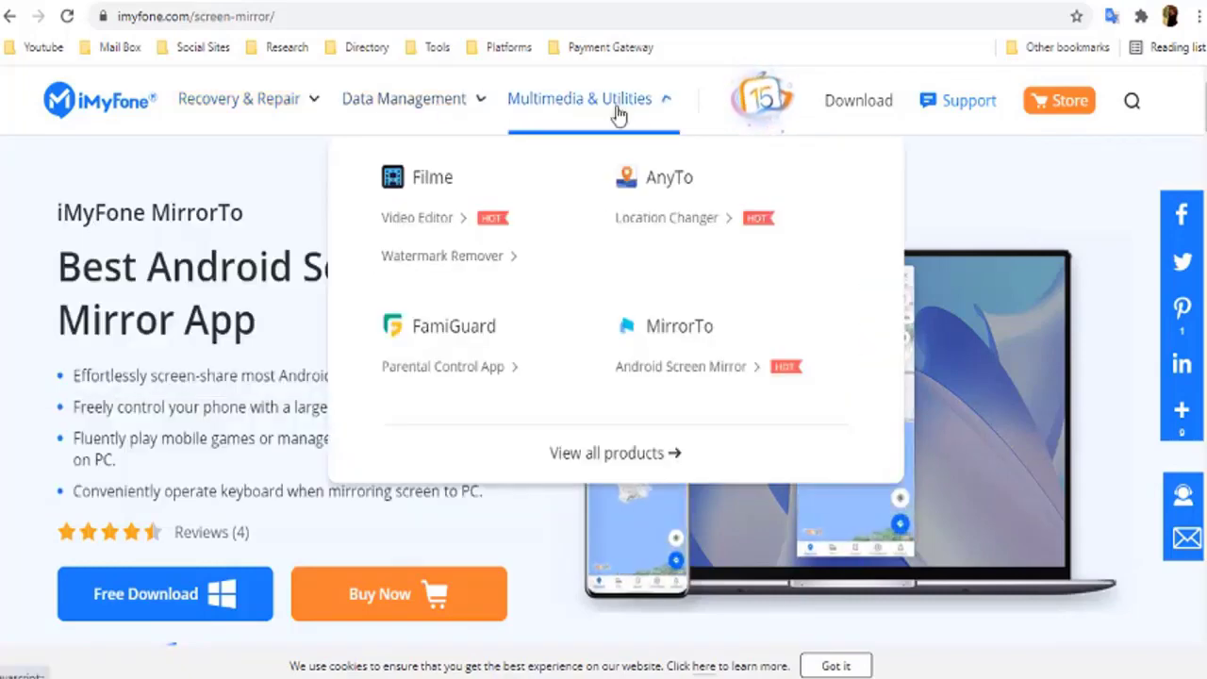
mouse_move(176, 100)
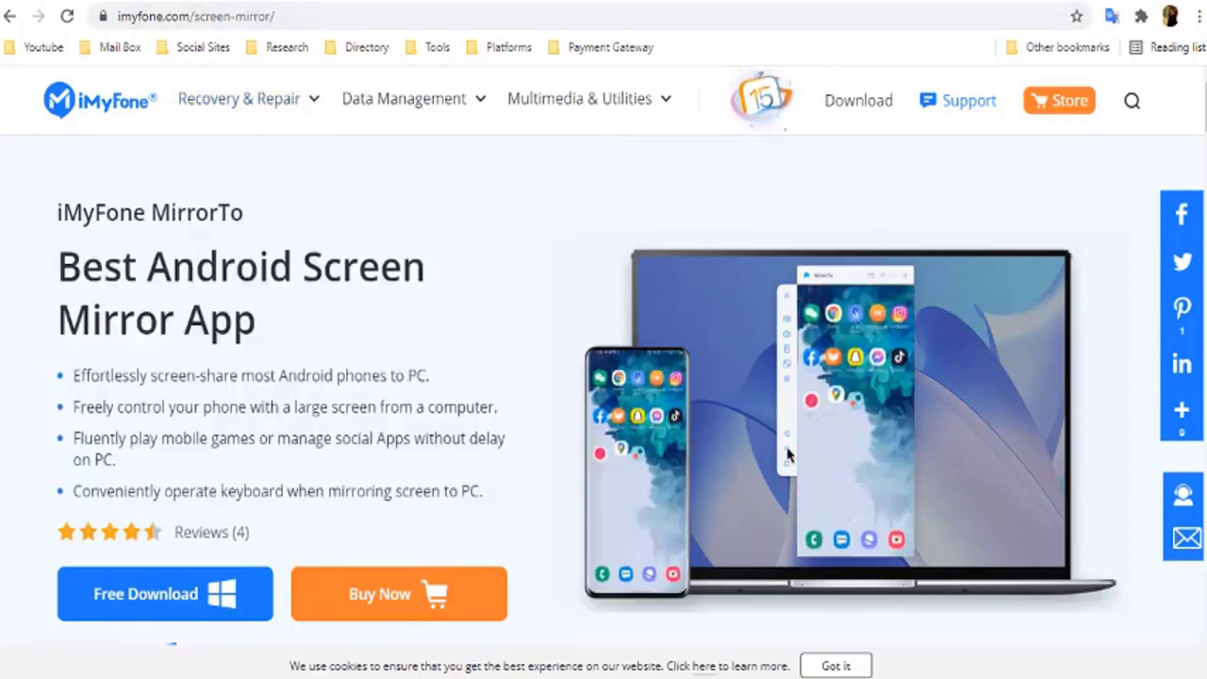
- Restore the hidden MirrorTo installer from the system tray and start MirrorTo
click(1005, 676)
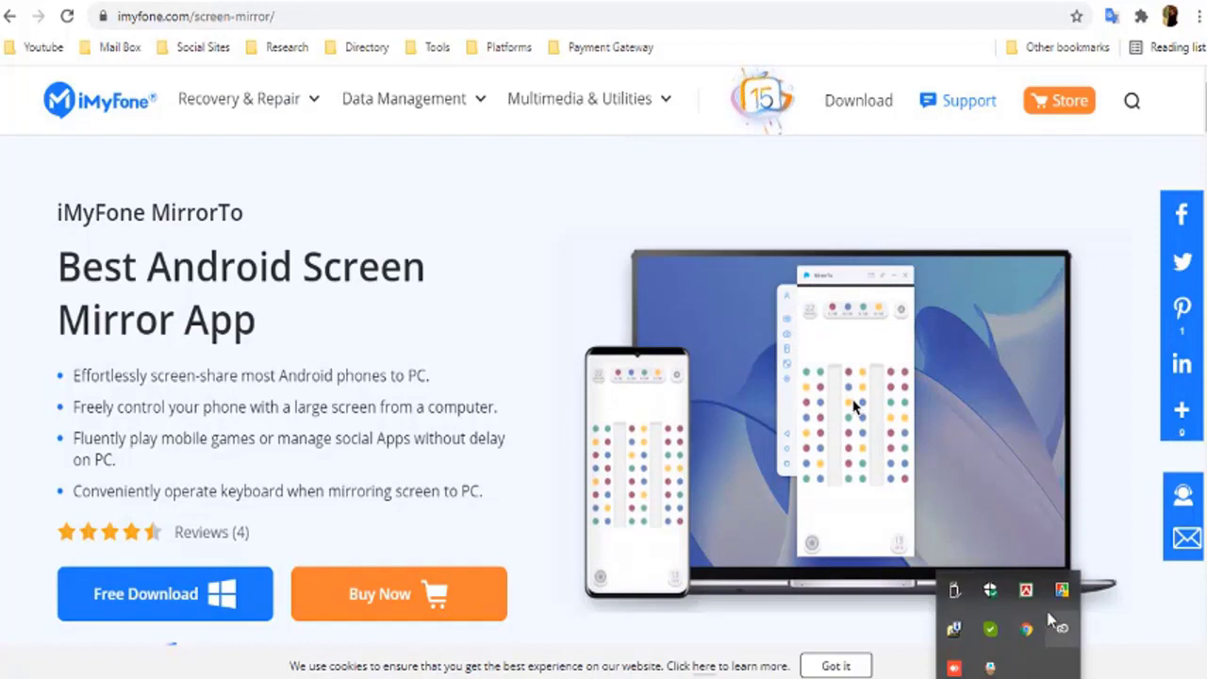
click(993, 665)
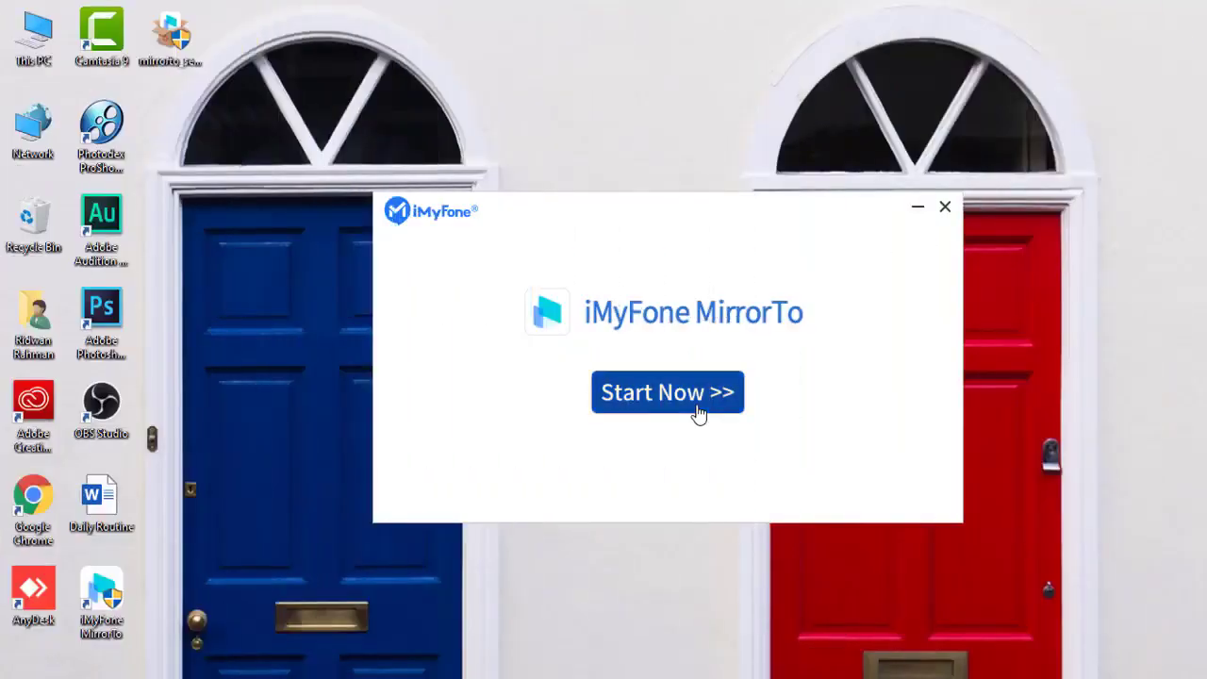
click(697, 411)
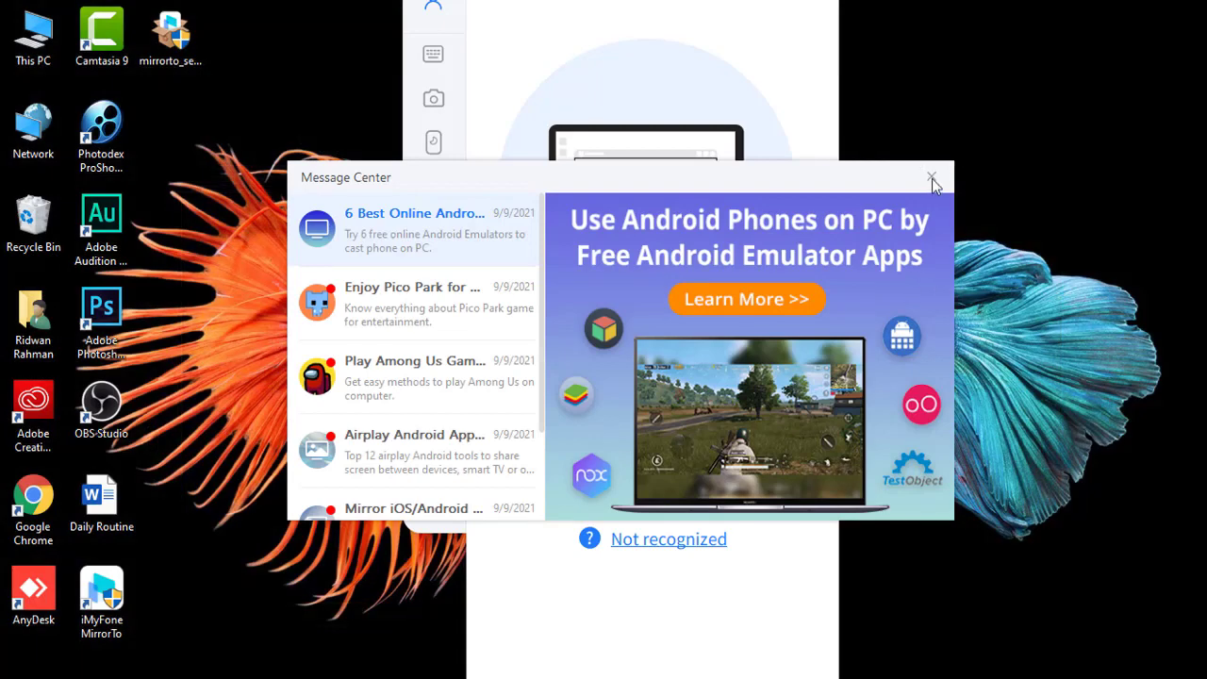
- Dismiss the Message Center and connect MirrorTo to WinUsb Device
click(931, 178)
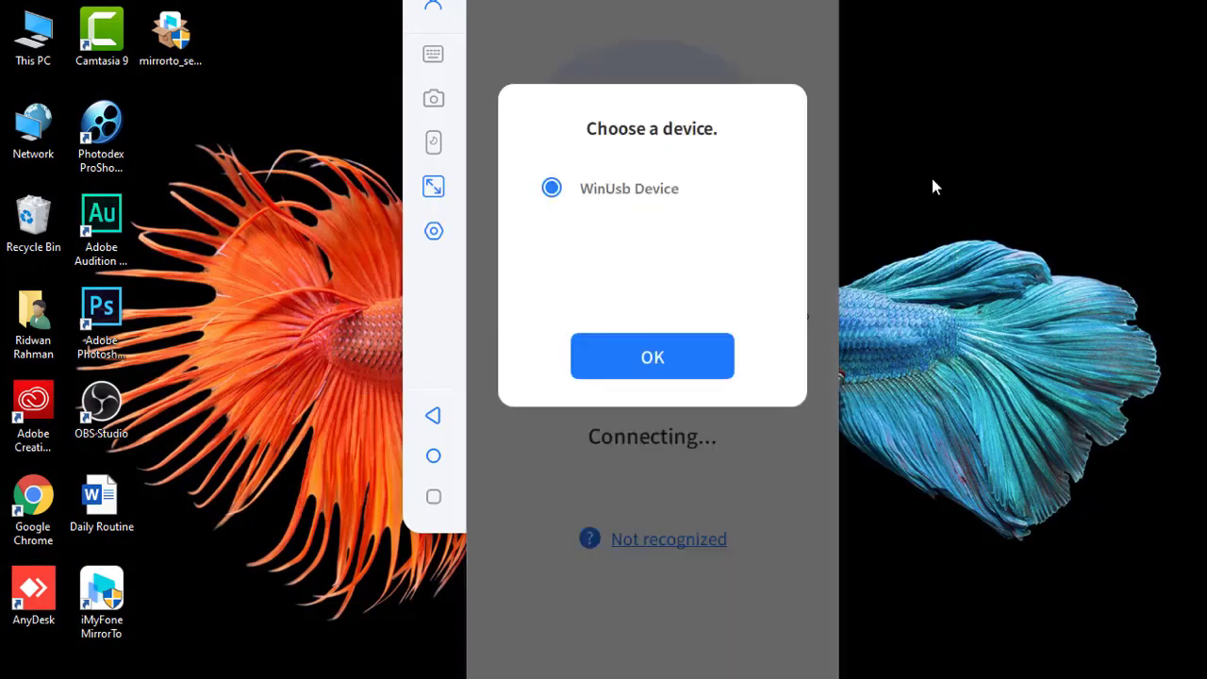
click(681, 355)
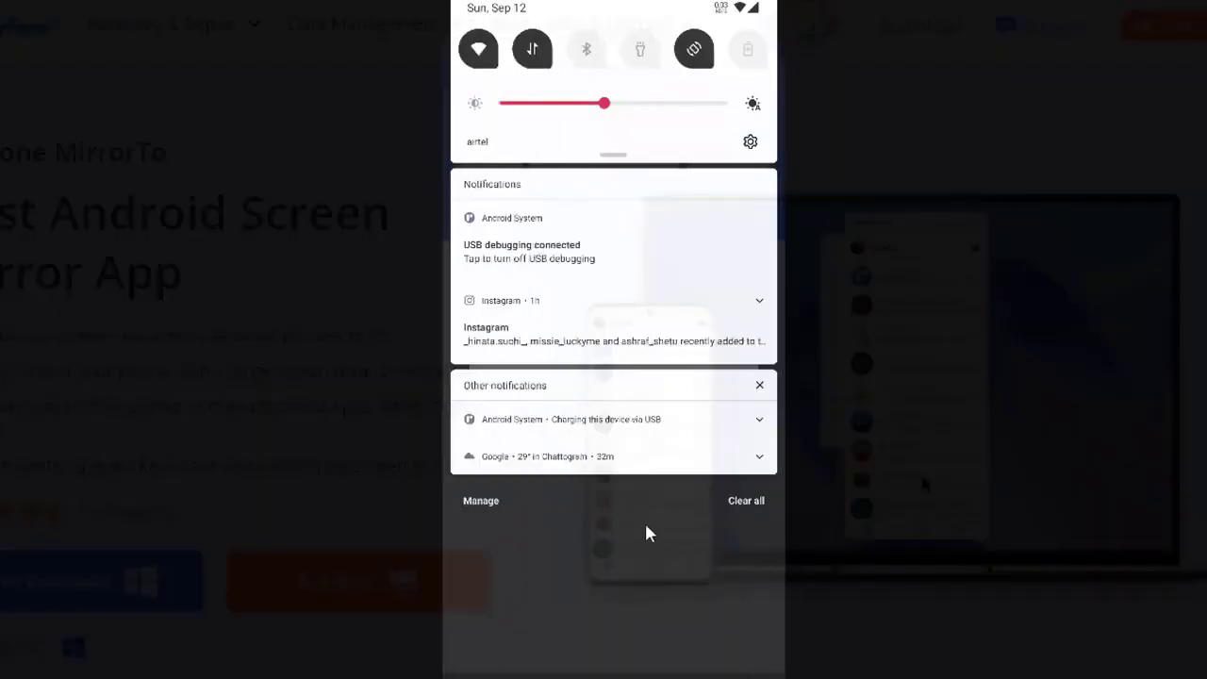
- Proceed from the phone's USB notifications through the MirrorTo app to its App info page
click(647, 594)
click(717, 415)
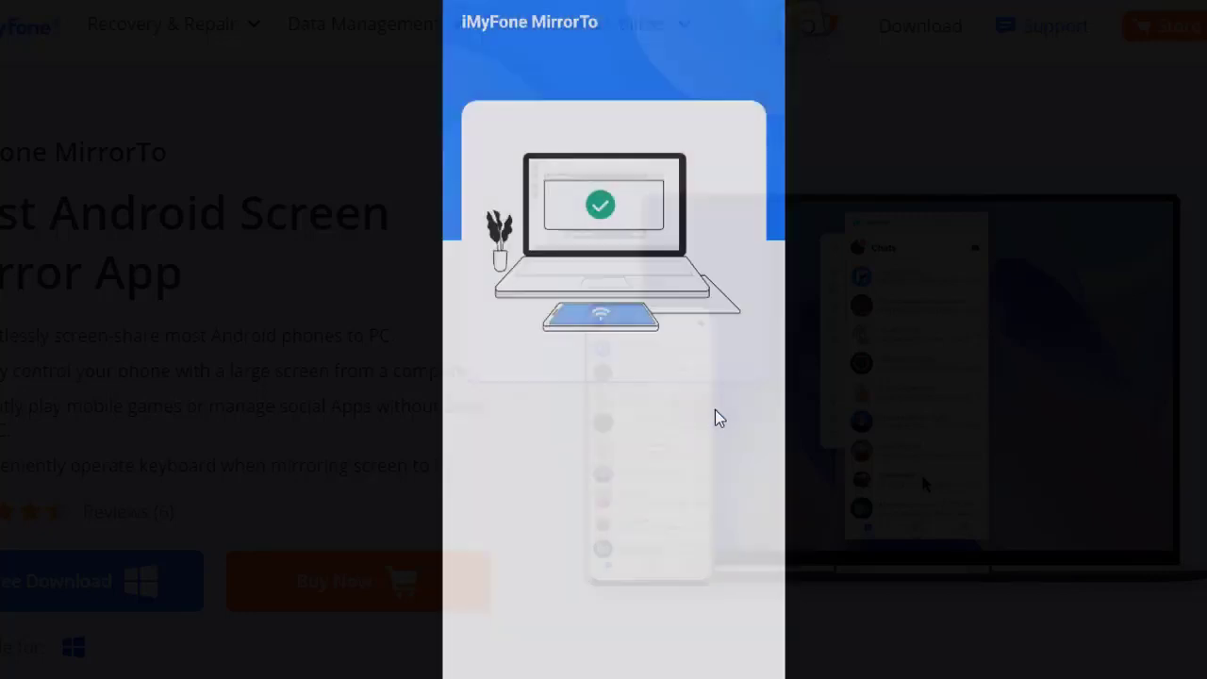
click(627, 356)
click(719, 407)
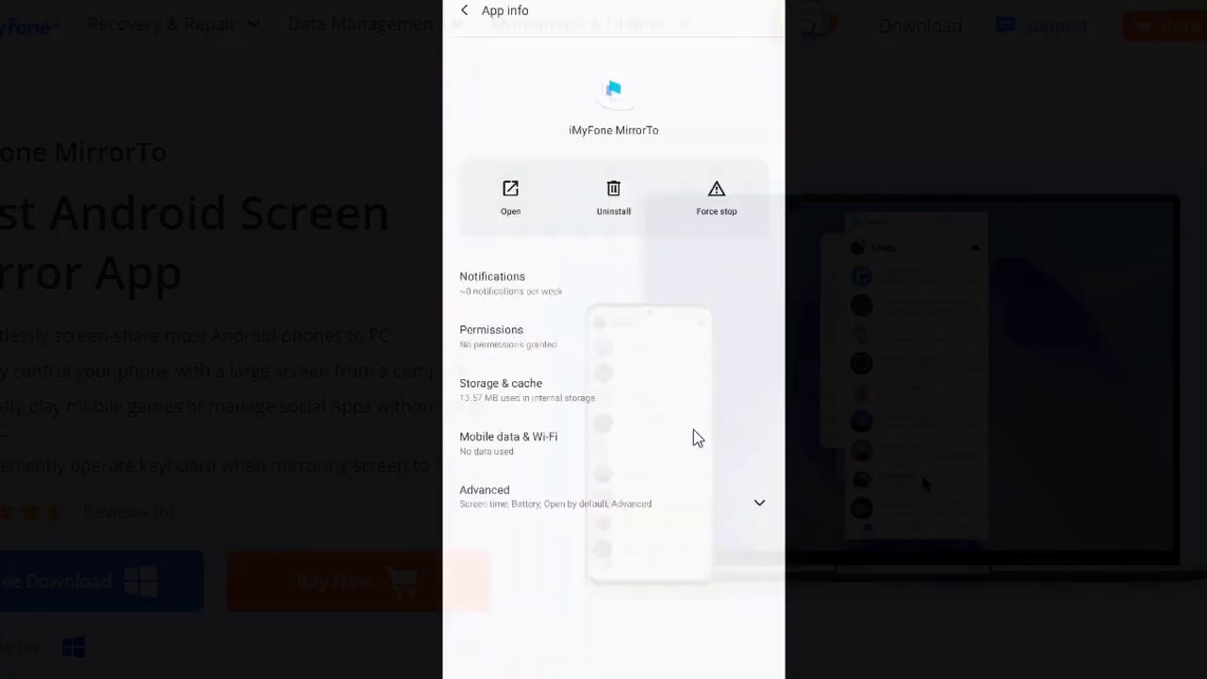
- Open MirrorTo's "Display over other apps" permission among the advanced app settings, and return from it
click(585, 507)
scroll(520, 617, down, 3)
click(519, 558)
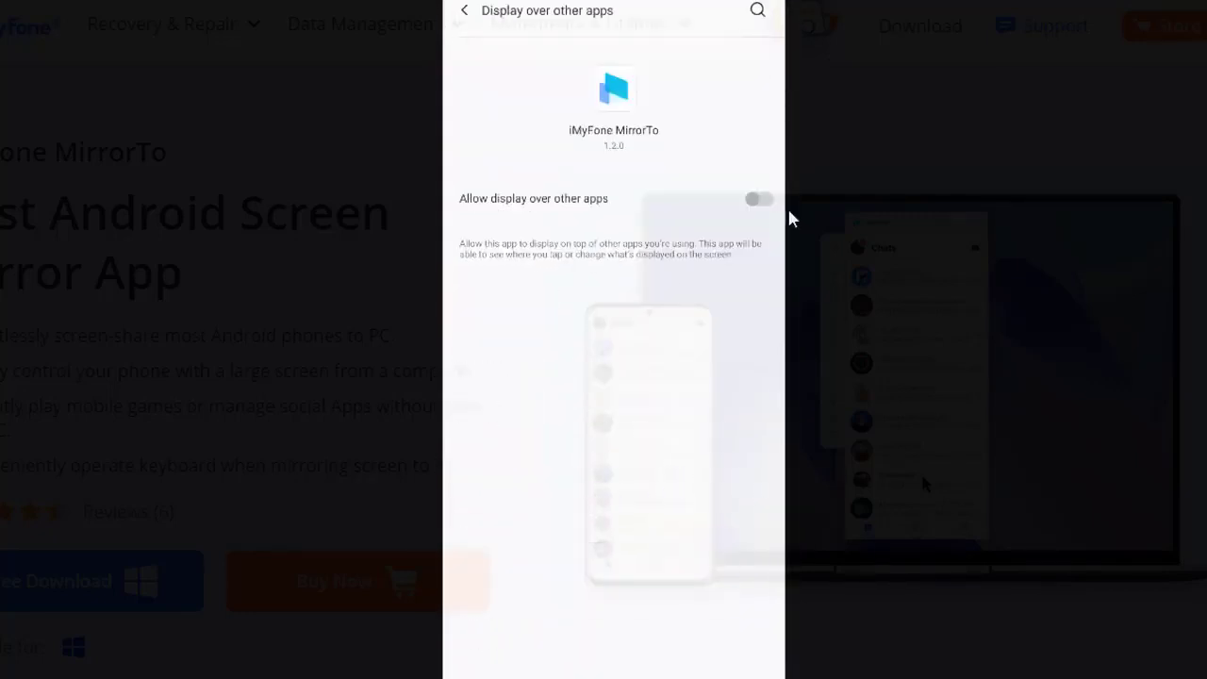
click(464, 10)
click(464, 10)
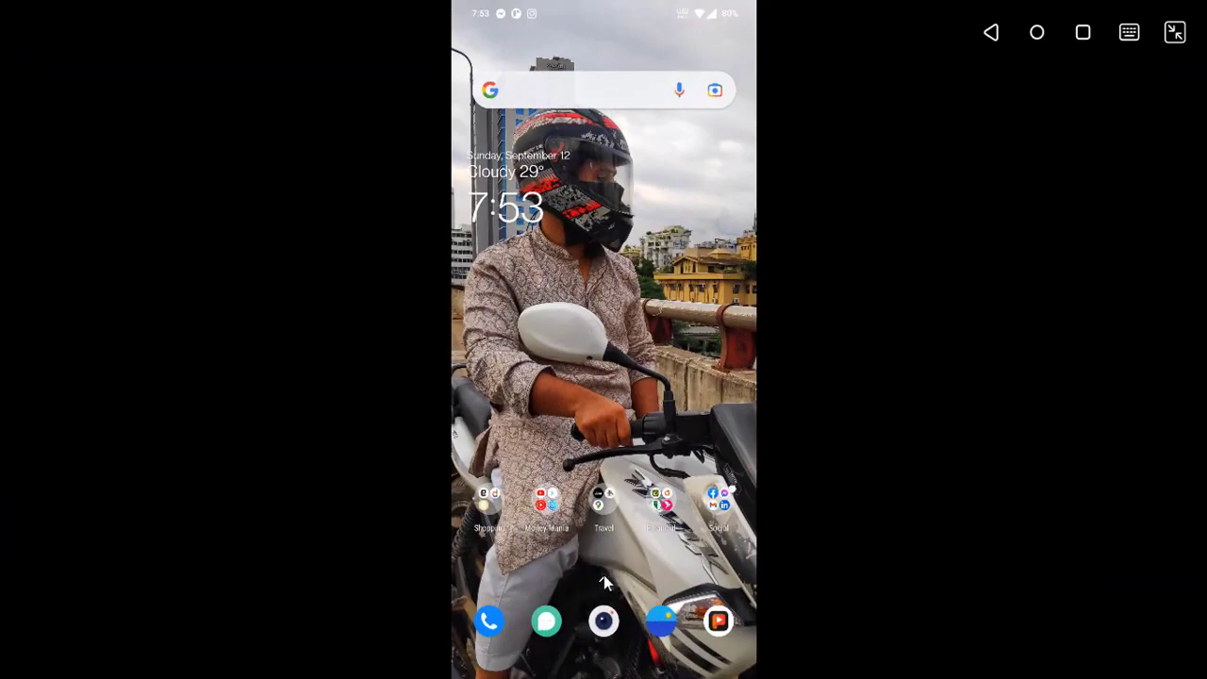
- Browse the mirrored phone's app drawer, open Play Store to view the Clash Royale listing, and leave it
click(603, 579)
scroll(549, 573, down, 5)
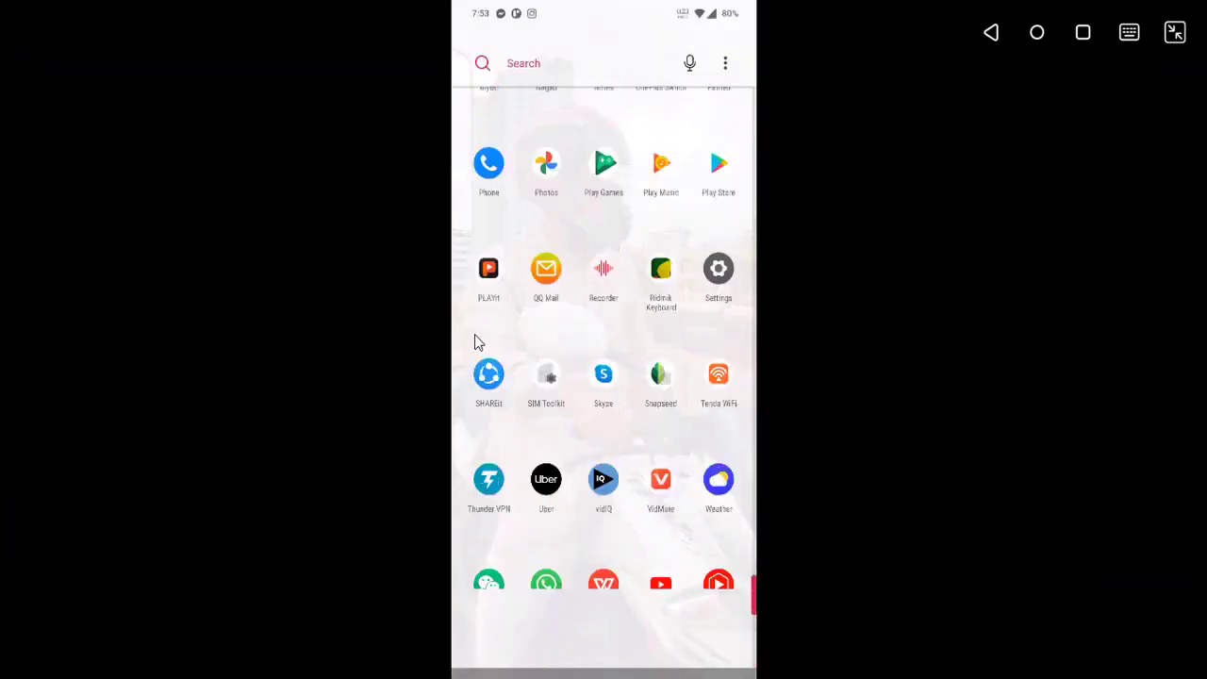
scroll(493, 388, up, 3)
scroll(493, 387, down, 3)
scroll(572, 316, up, 2)
click(718, 326)
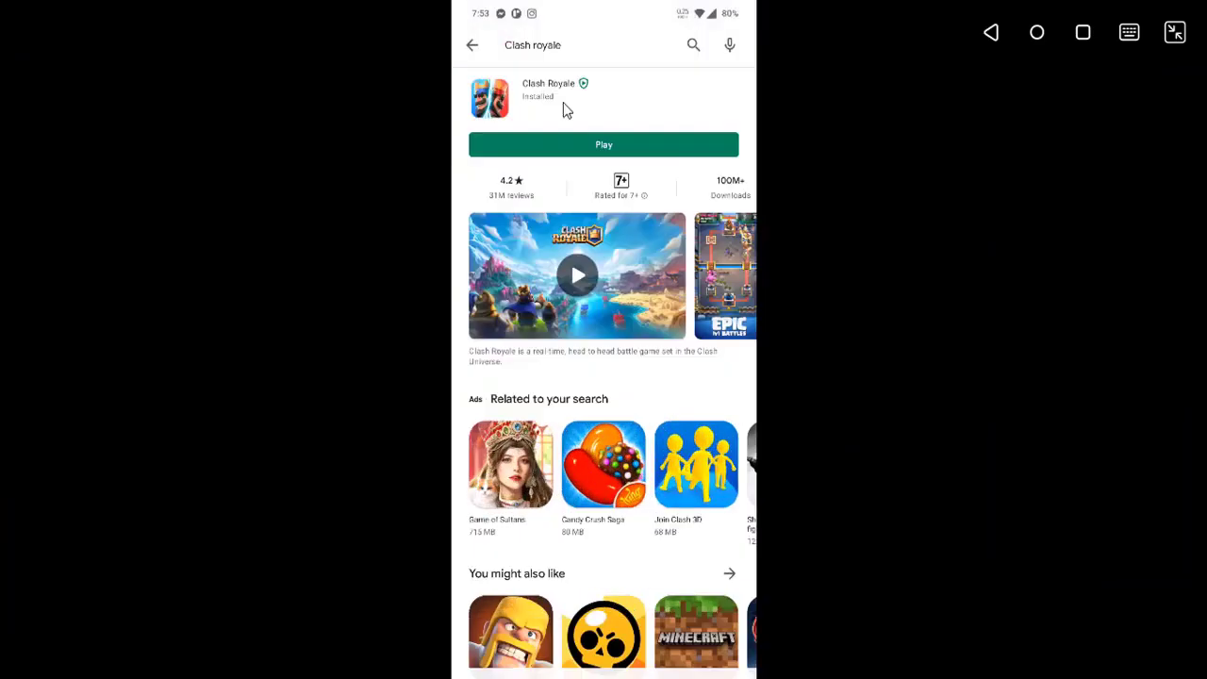
click(477, 45)
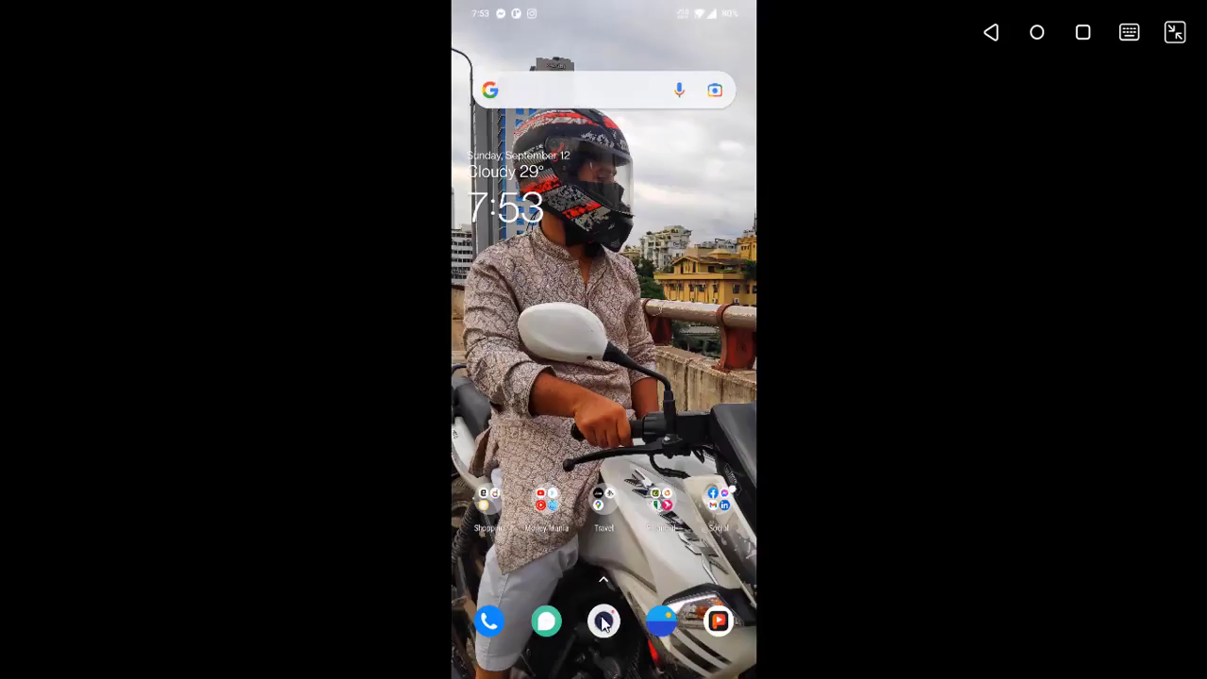
- Open the Camera app, look through its settings, and return to the phone's app drawer
click(603, 622)
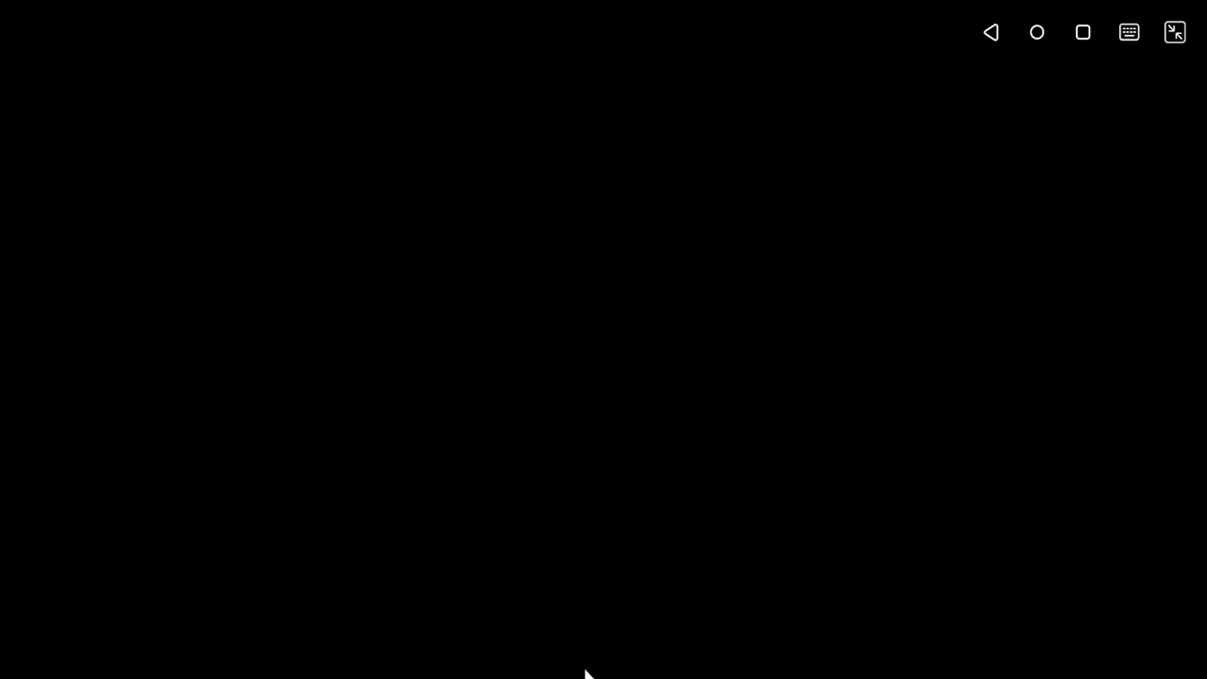
click(729, 49)
scroll(603, 203, down, 3)
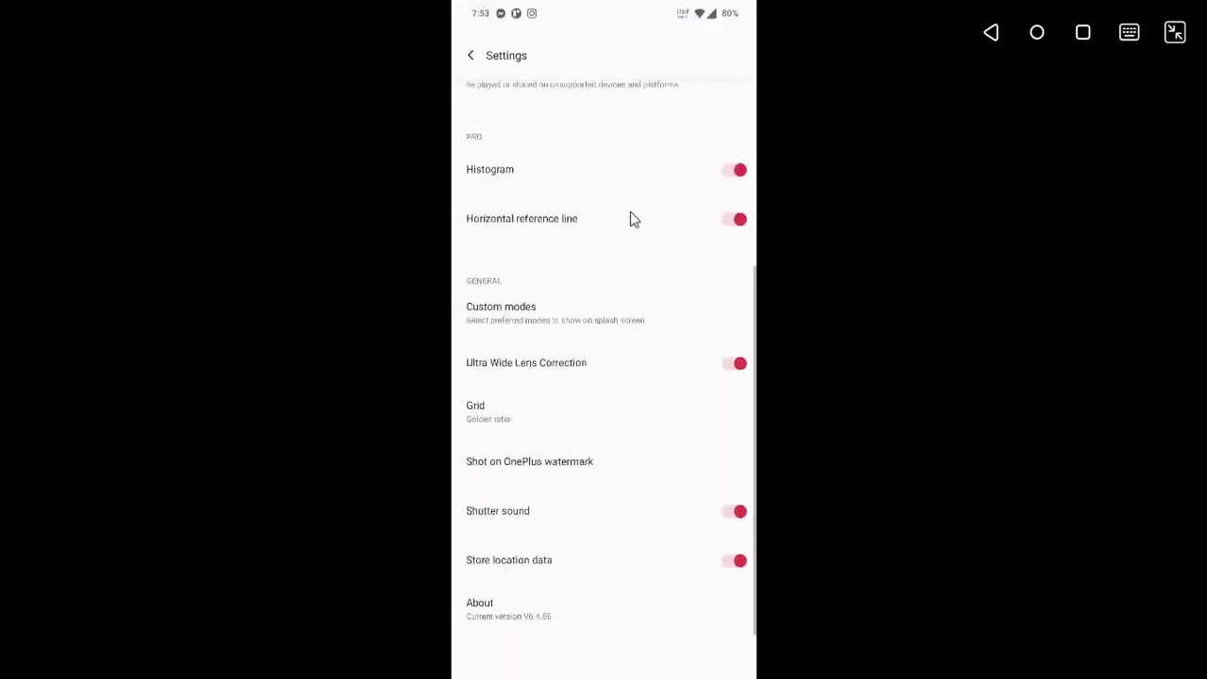
key(Escape)
right_click(656, 564)
scroll(610, 575, down, 2)
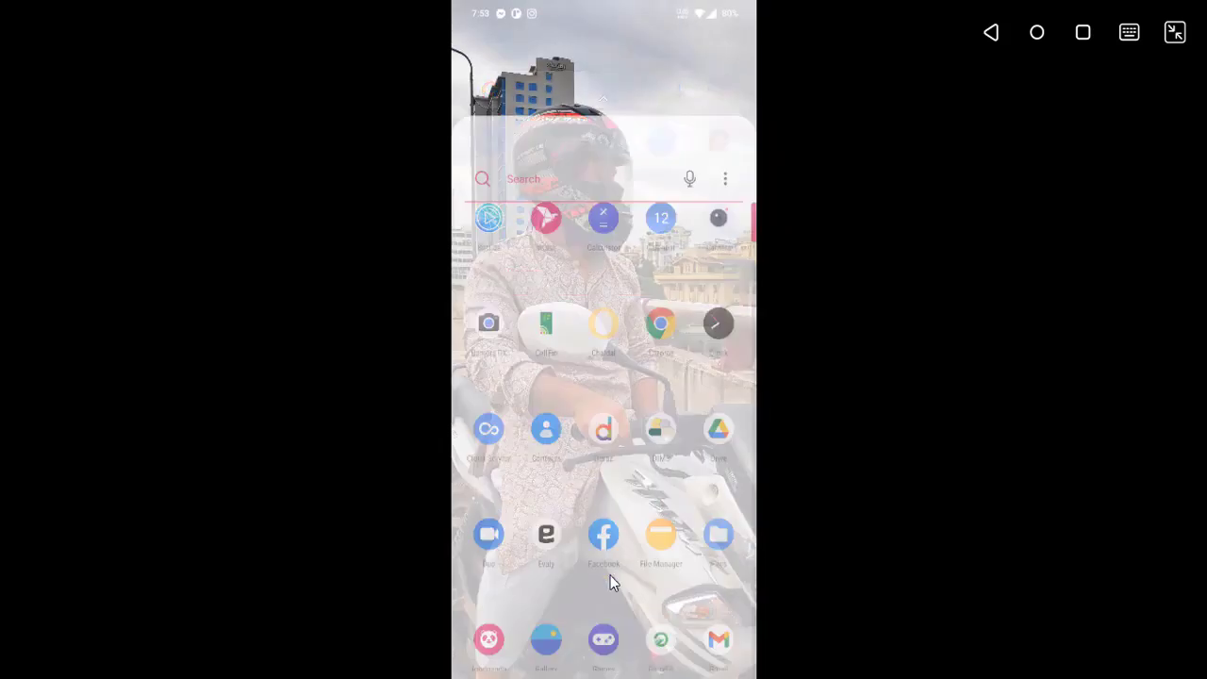
- Look through the apps in the phone's app drawer, down to its last row
scroll(631, 512, down, 3)
scroll(637, 486, down, 5)
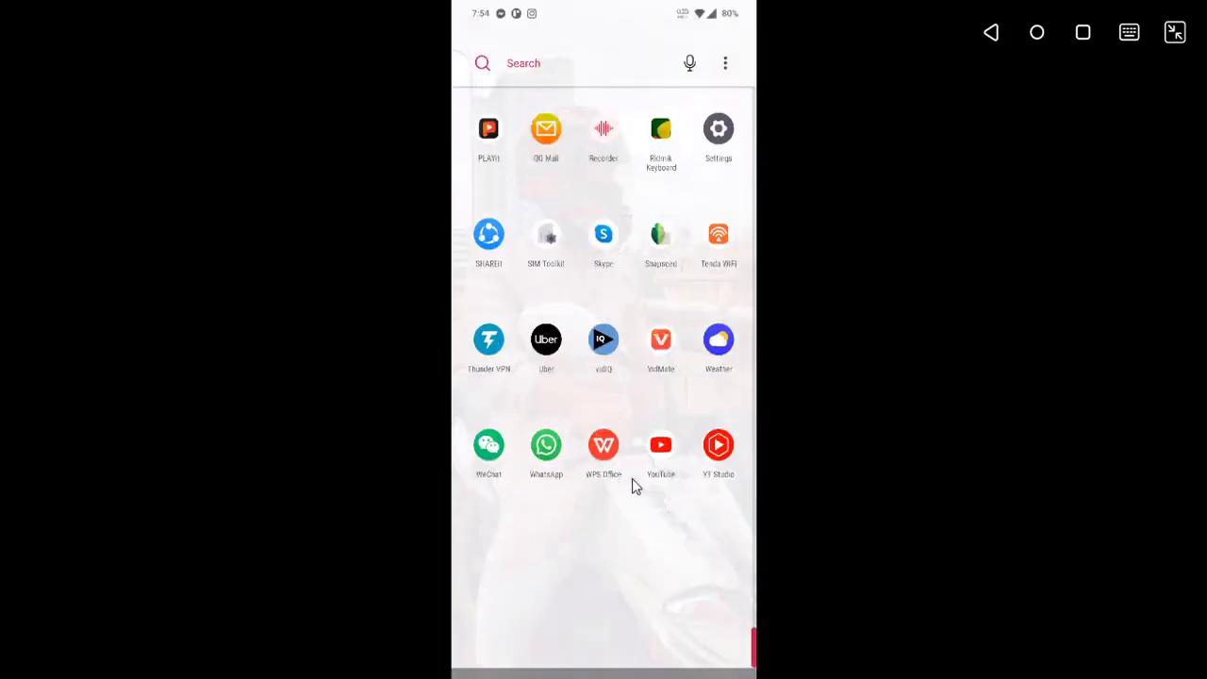
scroll(623, 480, up, 3)
scroll(590, 471, down, 3)
click(546, 225)
right_click(542, 302)
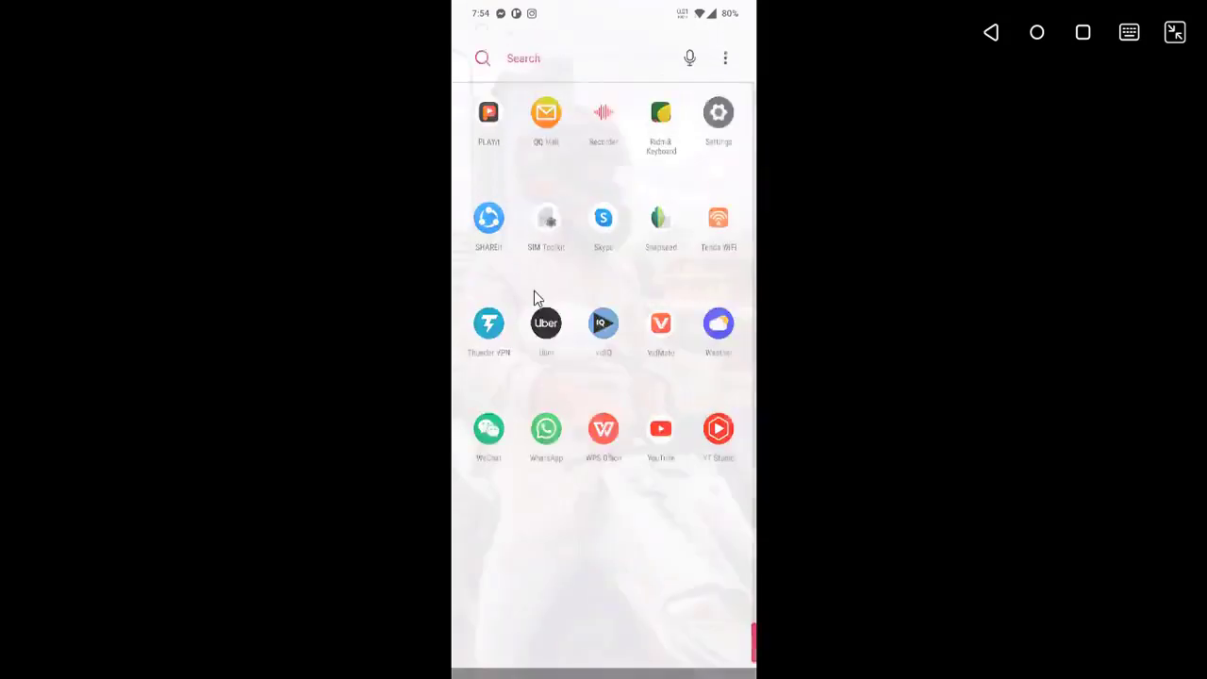
click(660, 224)
right_click(744, 415)
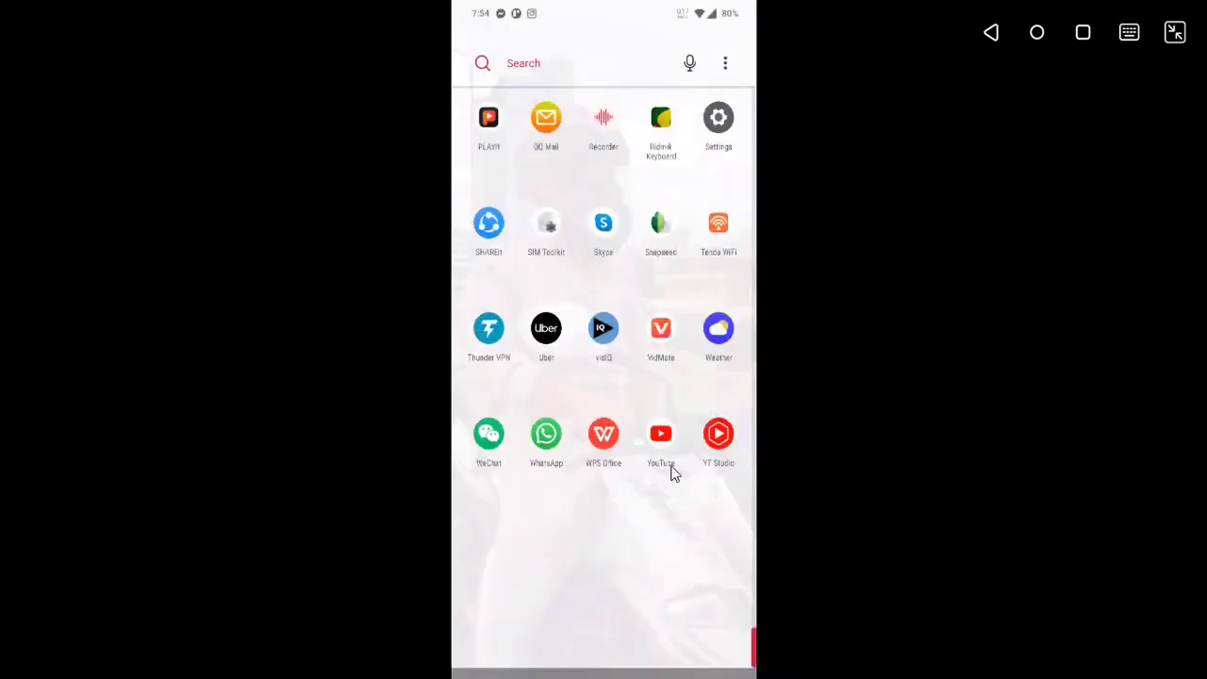
click(659, 330)
right_click(592, 663)
- Open YouTube on the mirrored phone, and pause and resume the Clash of Clans Builder Base video
click(660, 433)
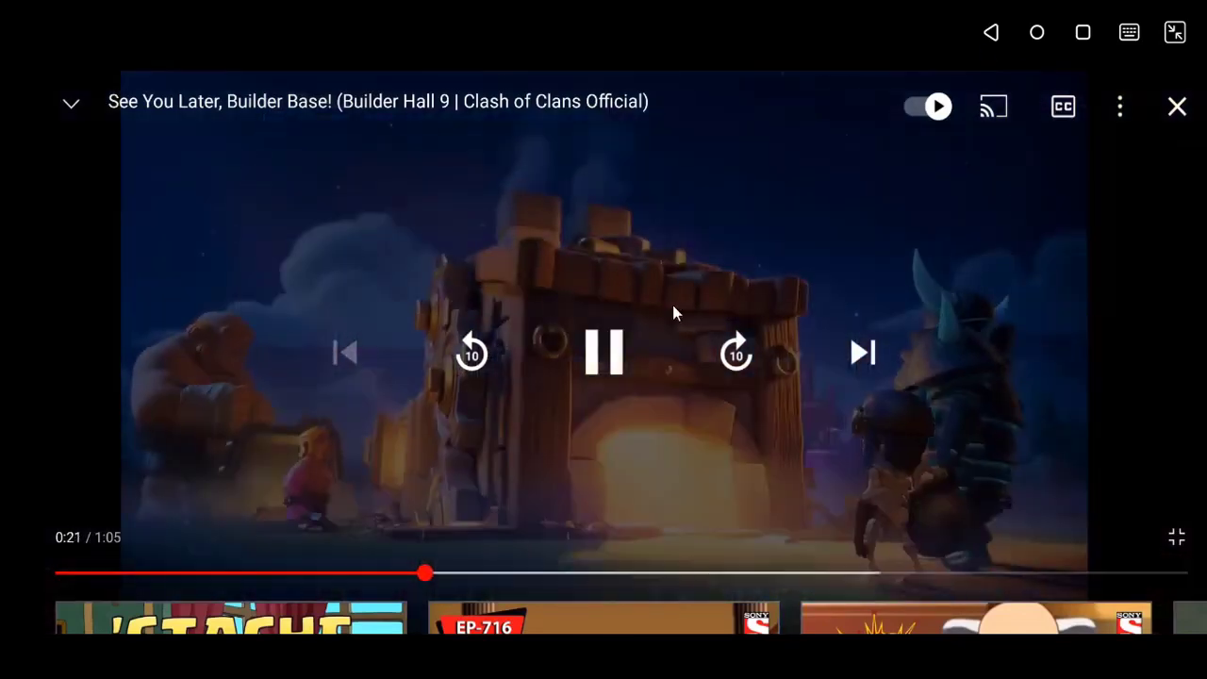
click(605, 351)
click(608, 361)
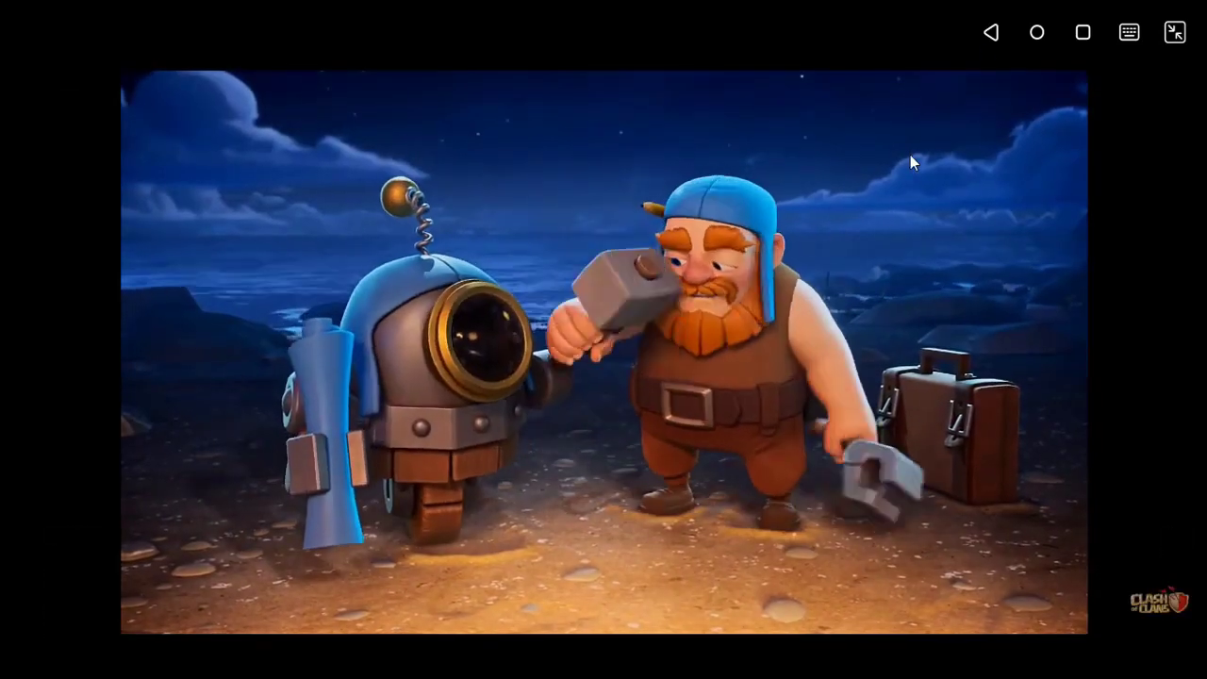
- Leave the full-screen video and search YouTube for "Imyfone"
click(989, 32)
click(1041, 145)
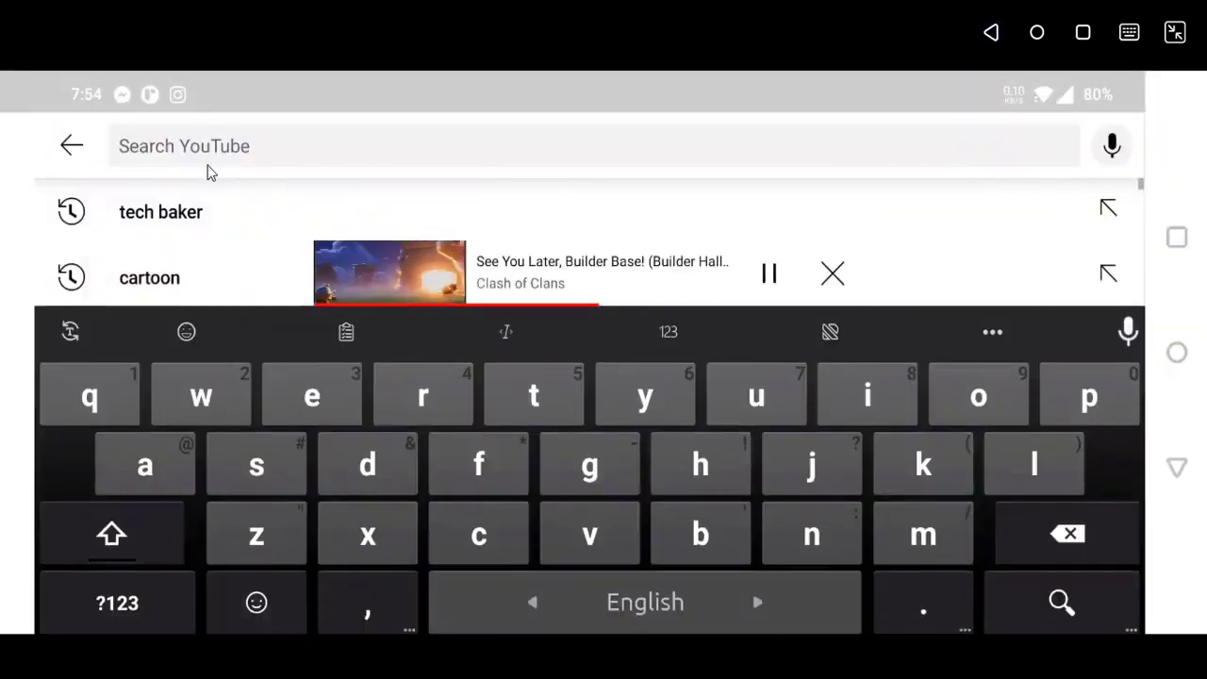
text(Imyfone)
key(Return)
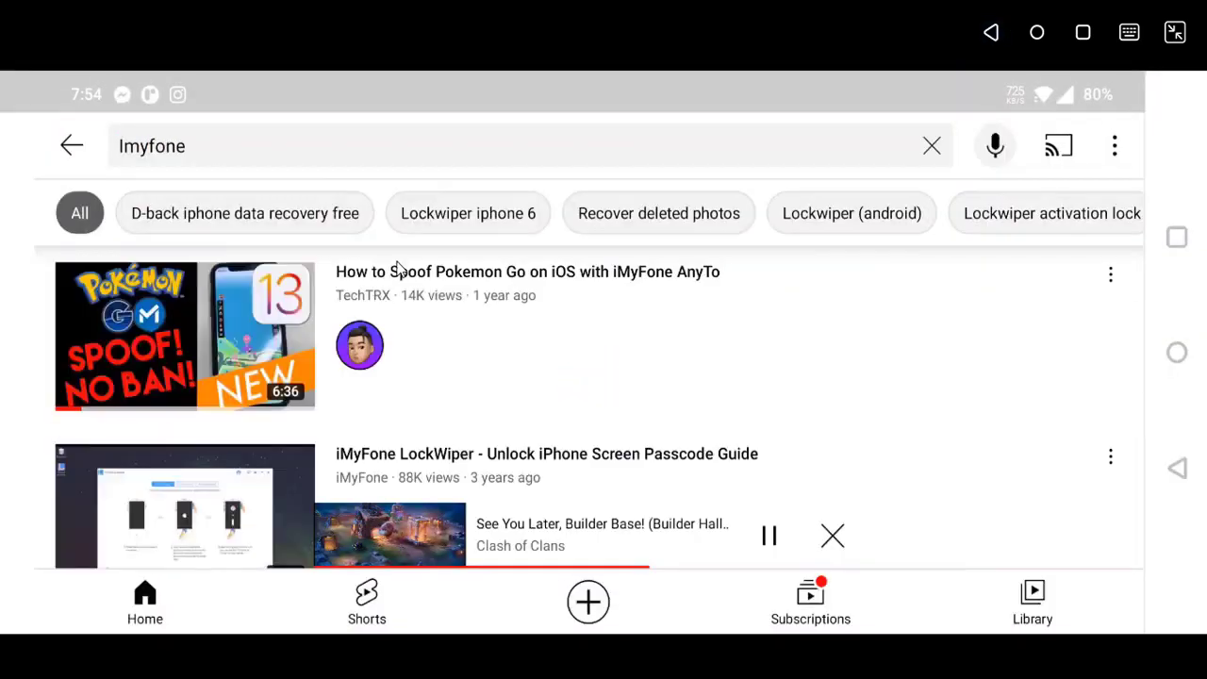
- Open the "iMyFone LockWiper - Unlock iPhone Screen Passcode Guide" video, minimize it, and close its mini player
click(409, 387)
click(72, 104)
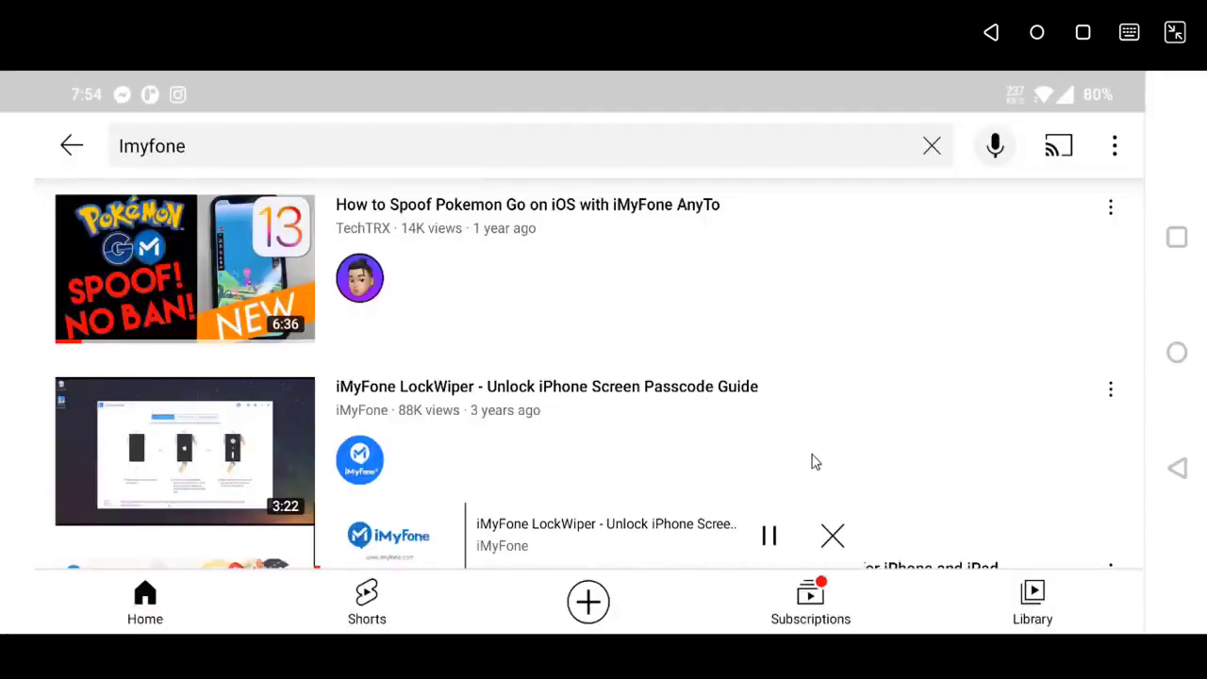
click(833, 535)
- Look through the search results and the iMyFone channel's home page, and return to the phone's home screen
scroll(709, 359, down, 3)
scroll(419, 370, up, 1)
scroll(425, 377, down, 2)
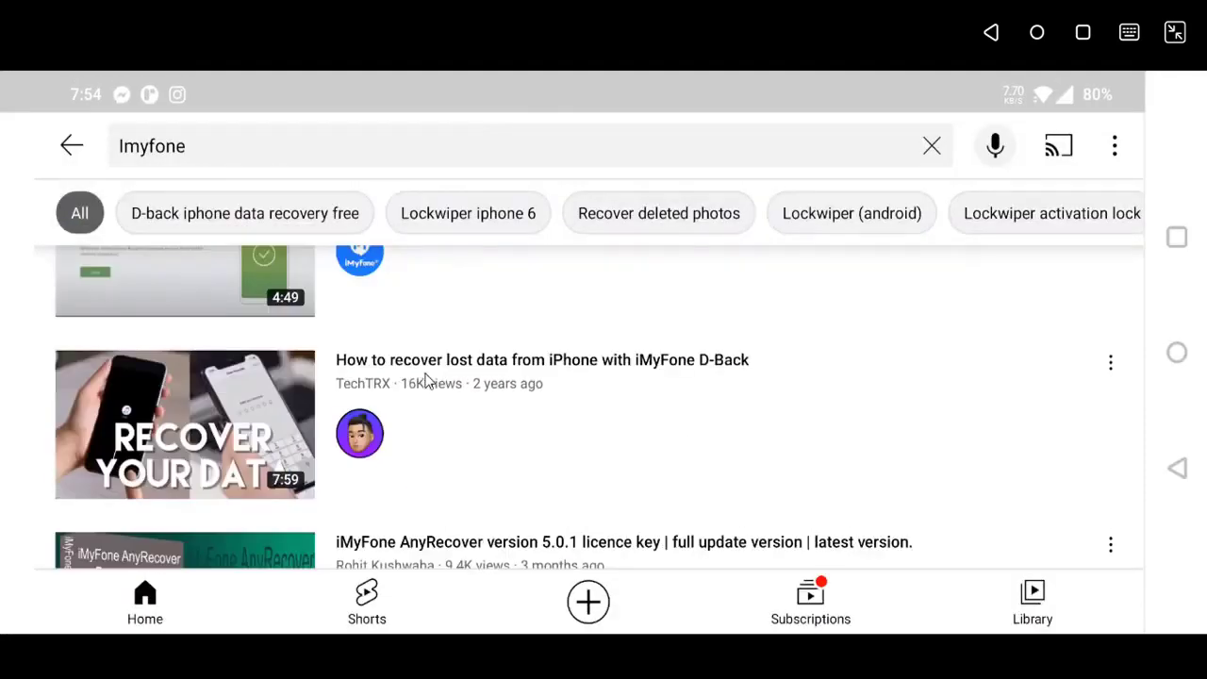
scroll(405, 359, up, 4)
click(368, 341)
scroll(481, 366, down, 5)
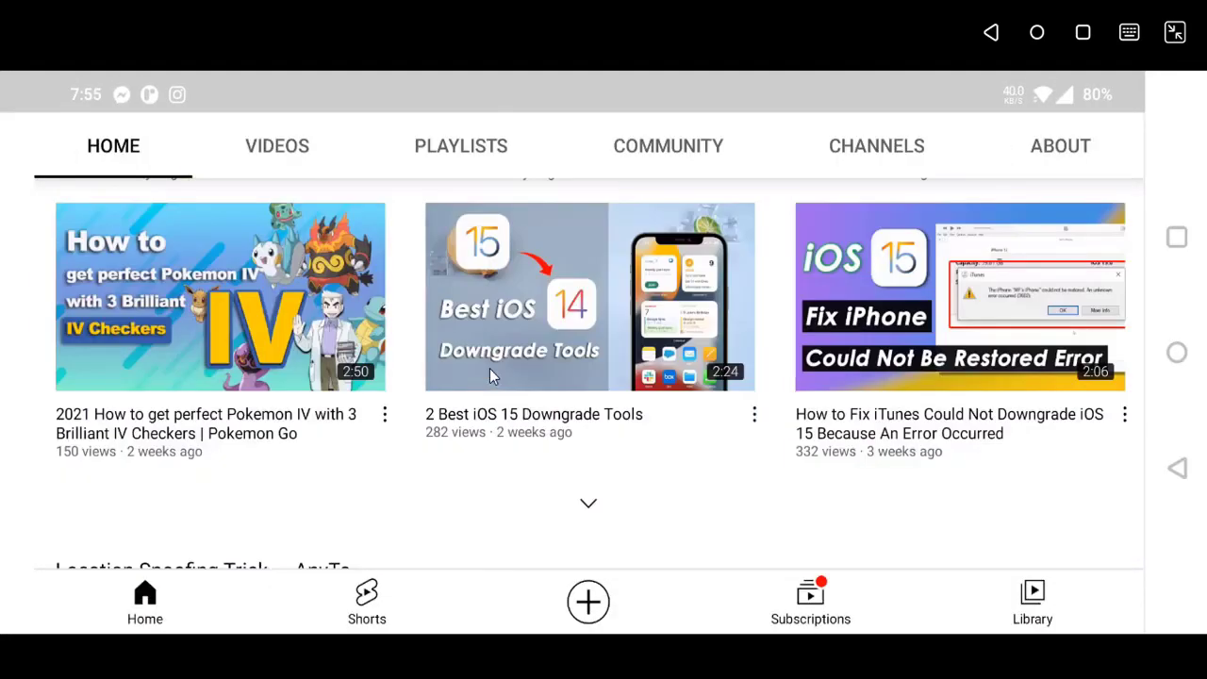
scroll(498, 365, up, 5)
click(1037, 33)
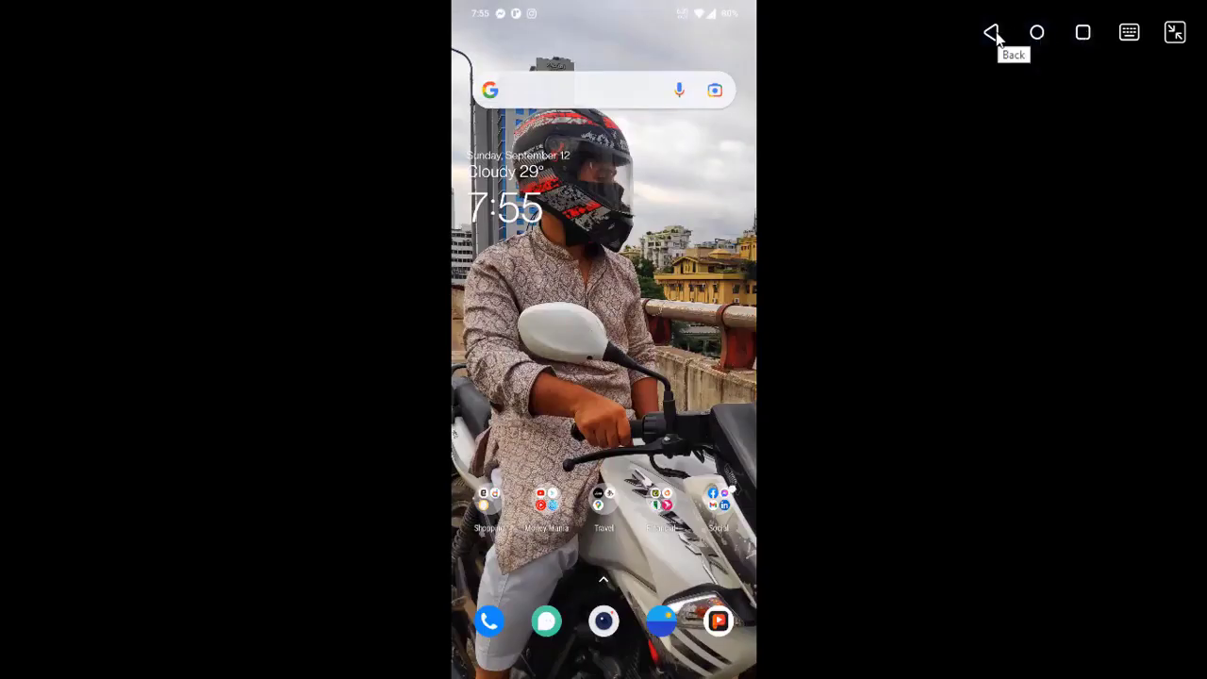
- Exit full-screen mirroring and close MirrorTo
click(1175, 34)
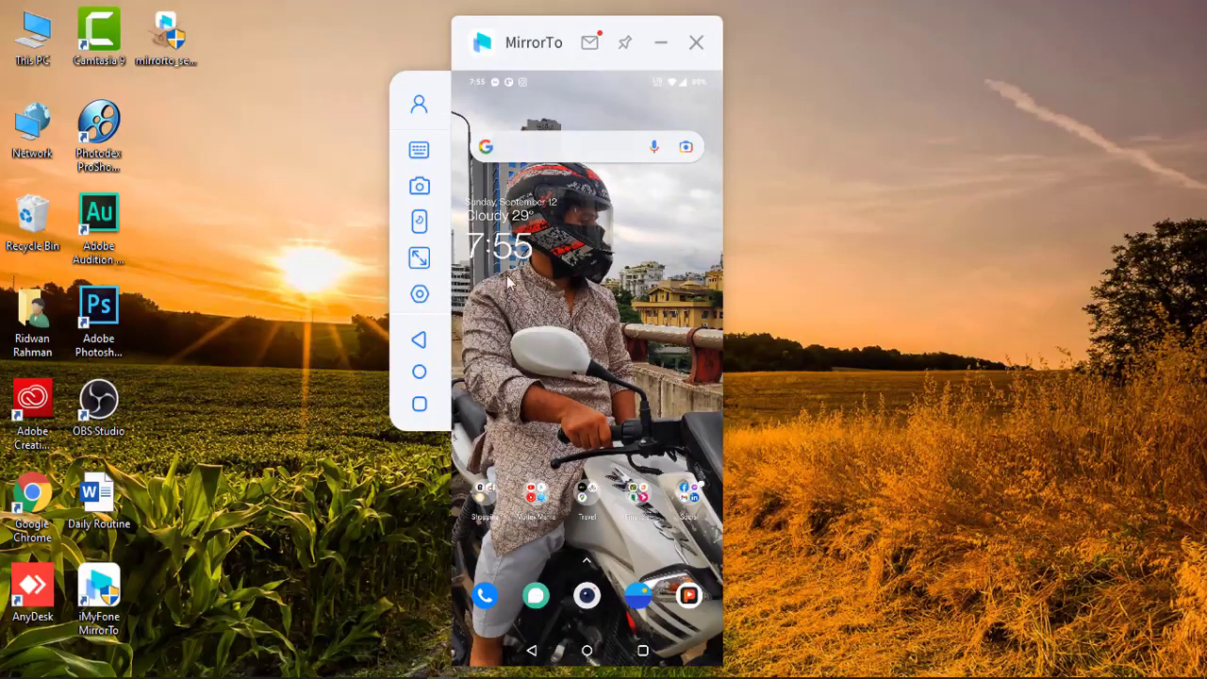
click(697, 42)
click(528, 440)
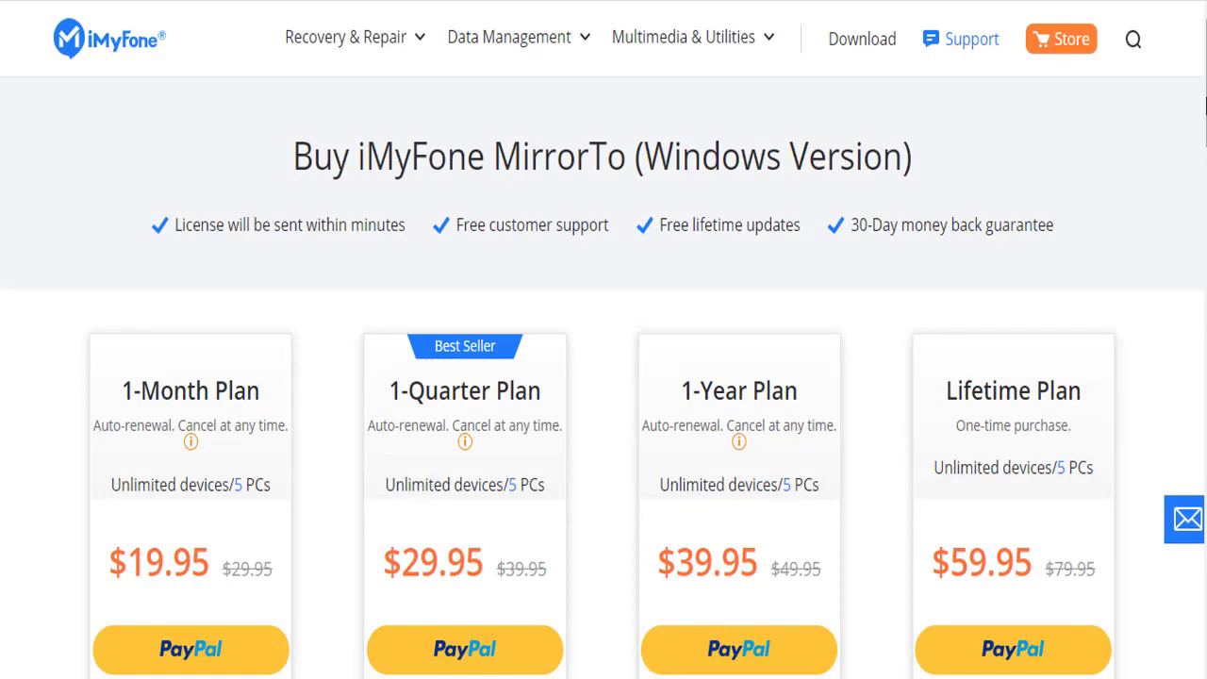
- Examine the MirrorTo (Windows Version) purchase page, from the plan prices and payment options through the FAQs to the footer
drag(1204, 112, 1204, 133)
scroll(1204, 133, down, 2)
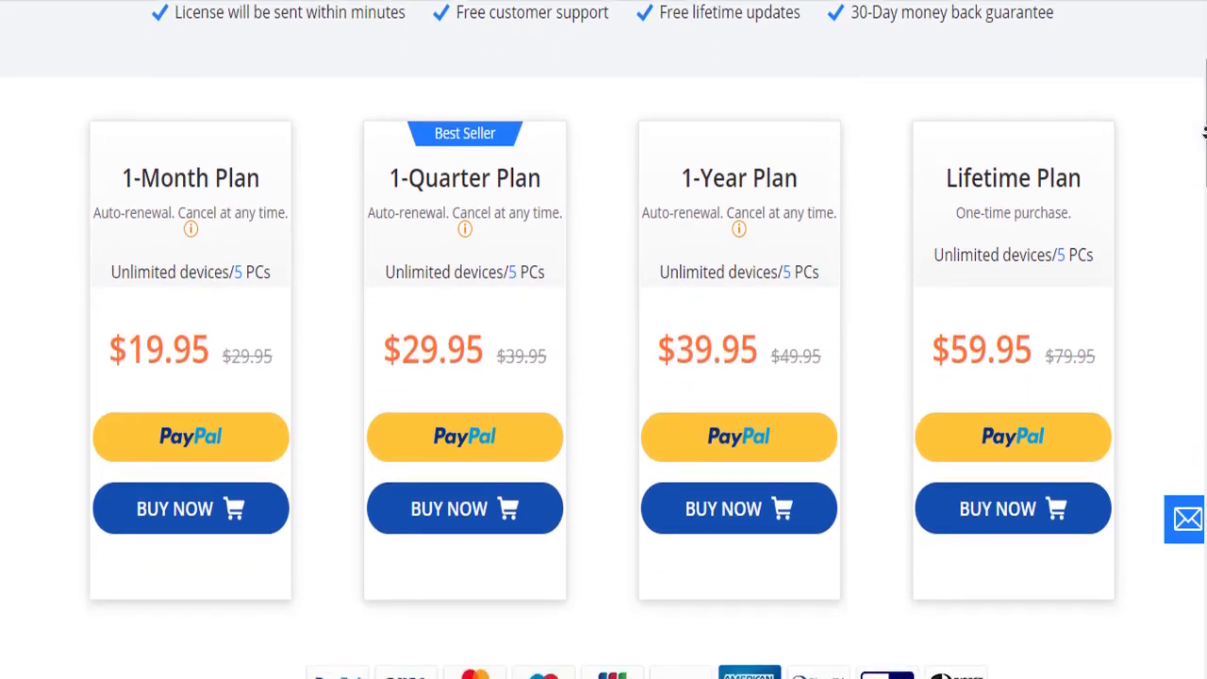
scroll(1204, 133, down, 2)
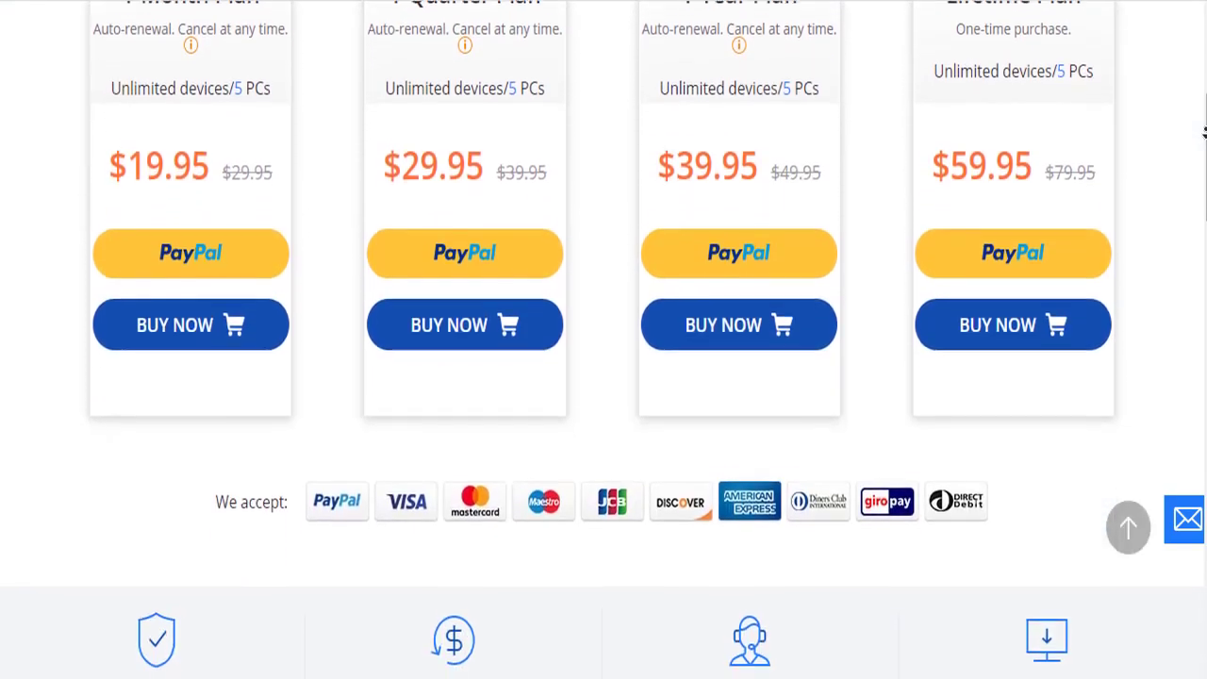
scroll(1204, 132, down, 2)
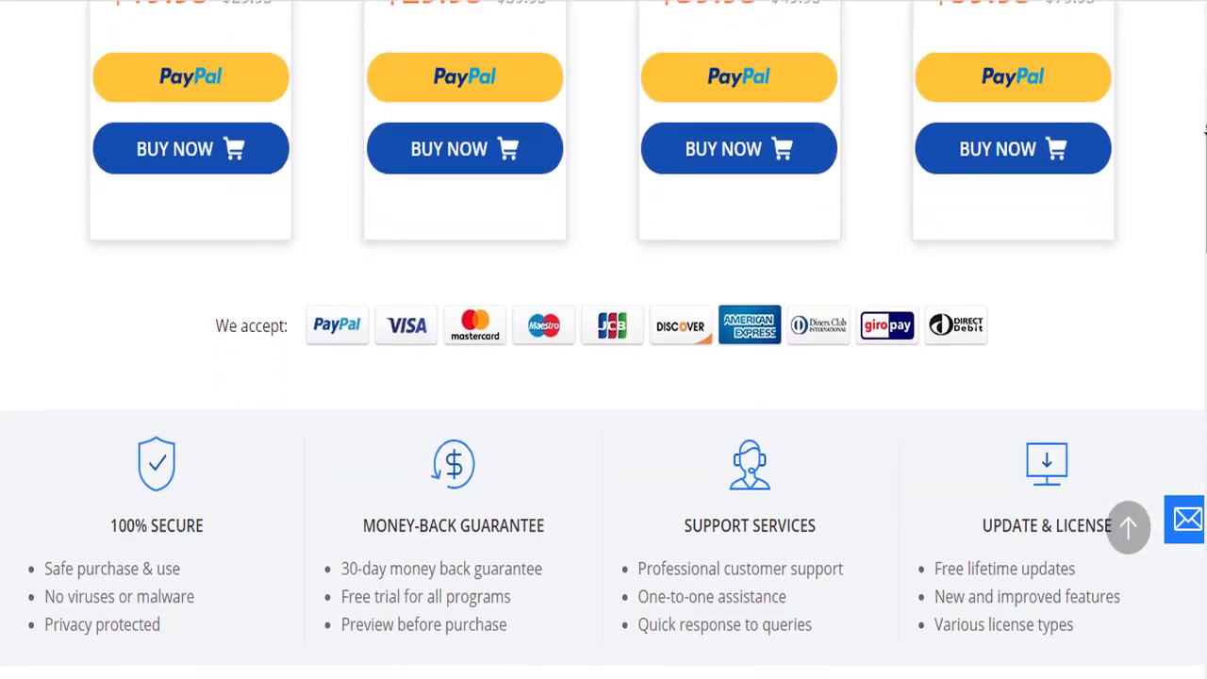
scroll(1204, 132, down, 2)
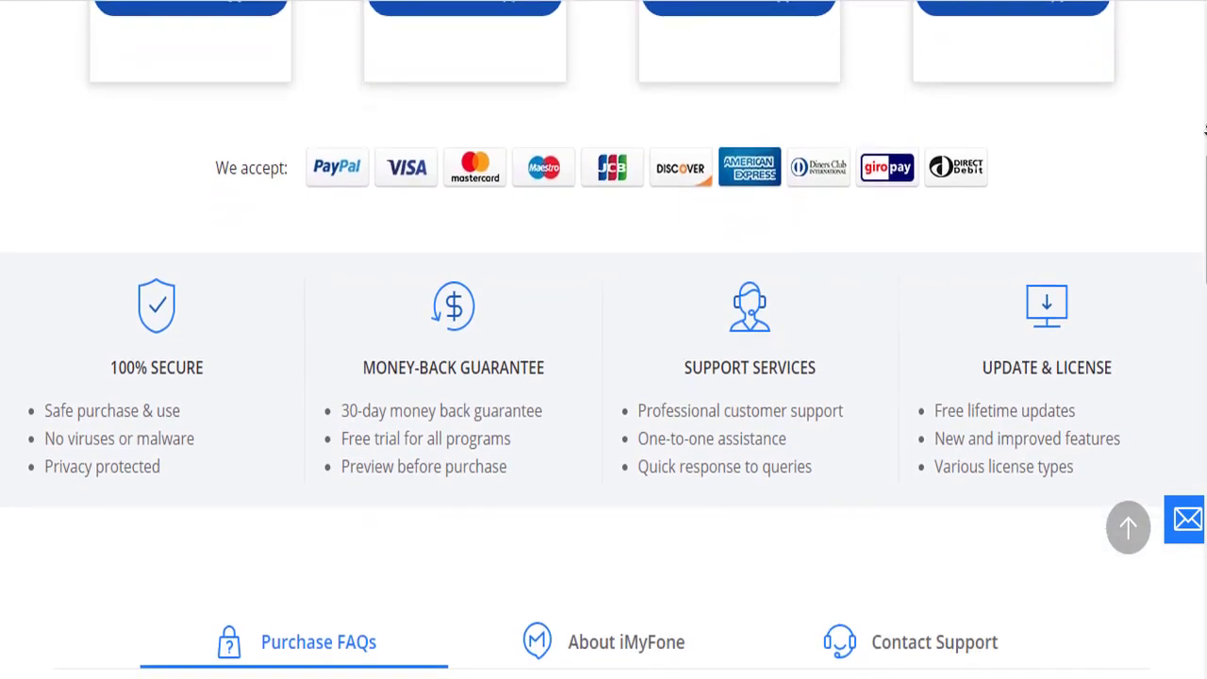
scroll(1203, 132, down, 2)
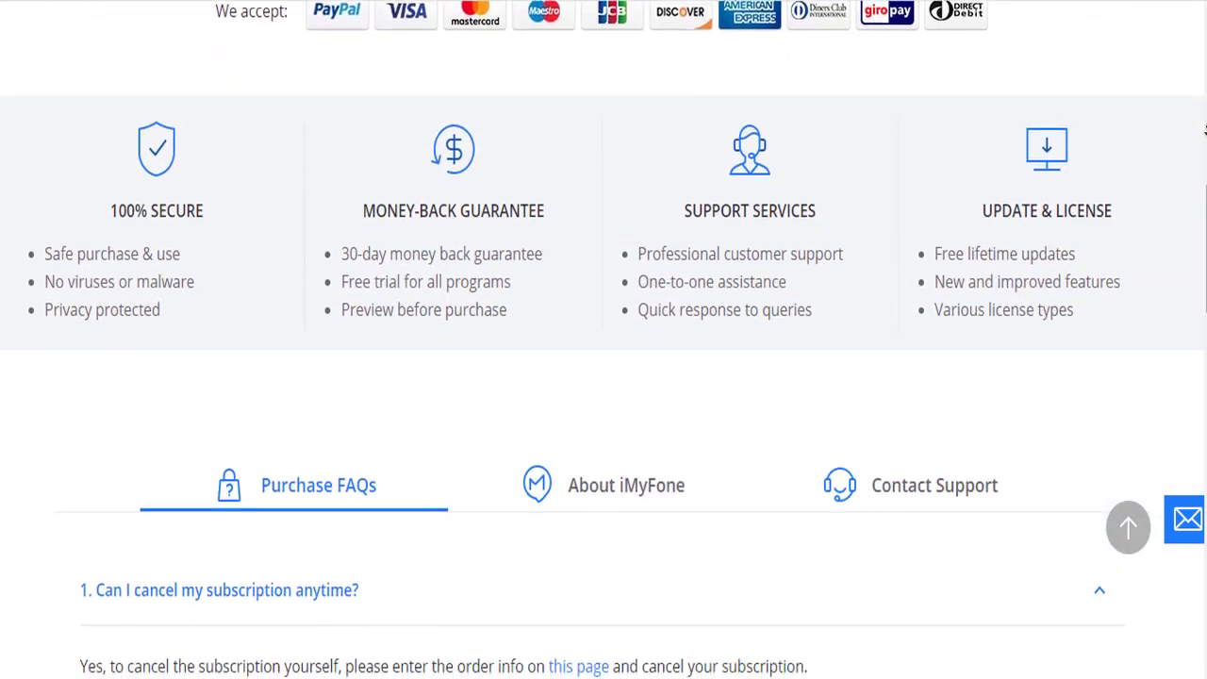
scroll(1204, 132, down, 2)
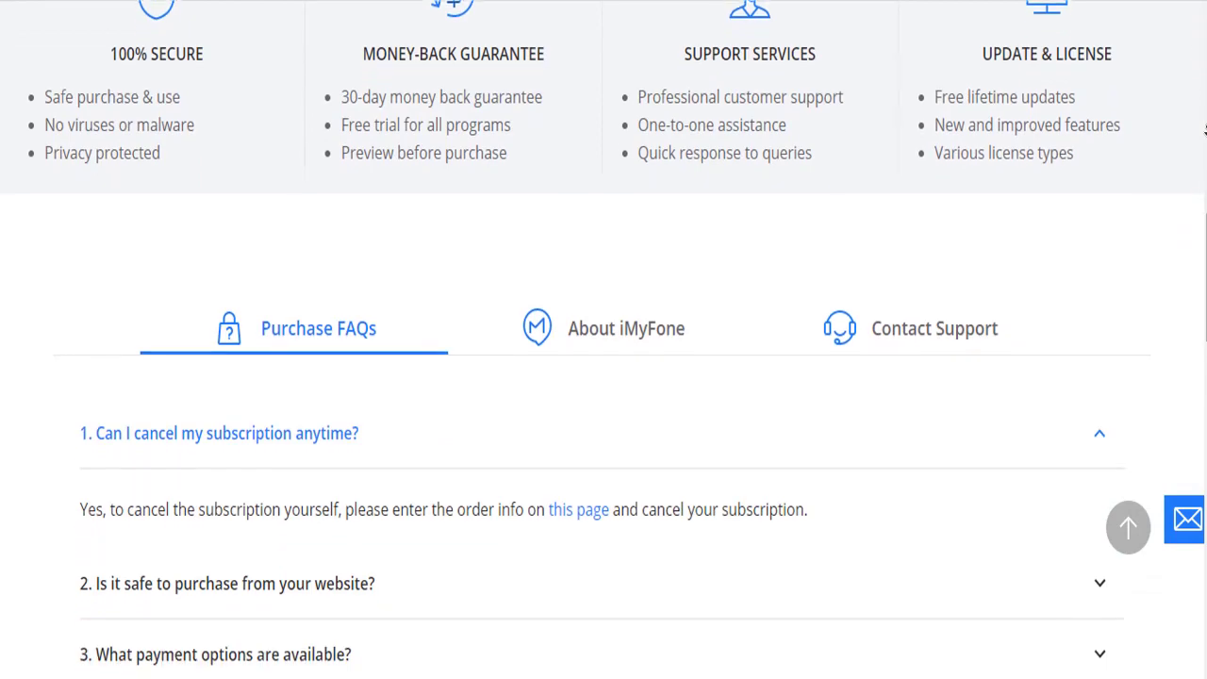
scroll(1203, 132, down, 2)
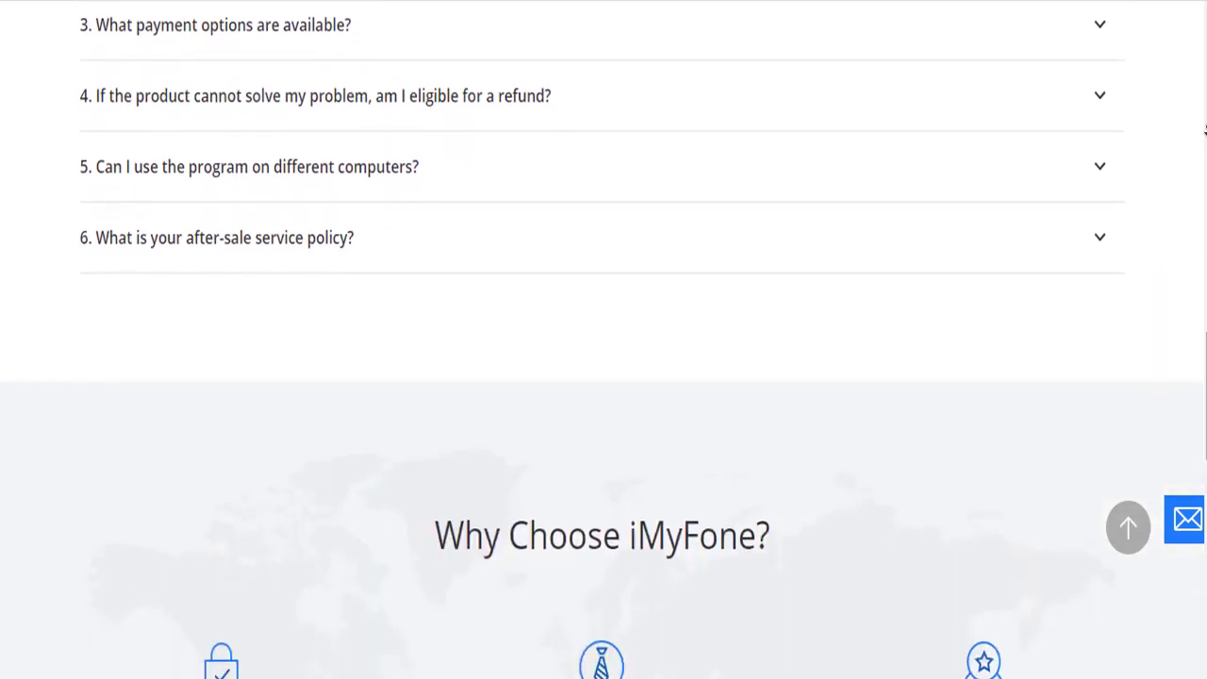
scroll(1204, 132, down, 1)
scroll(1204, 130, down, 2)
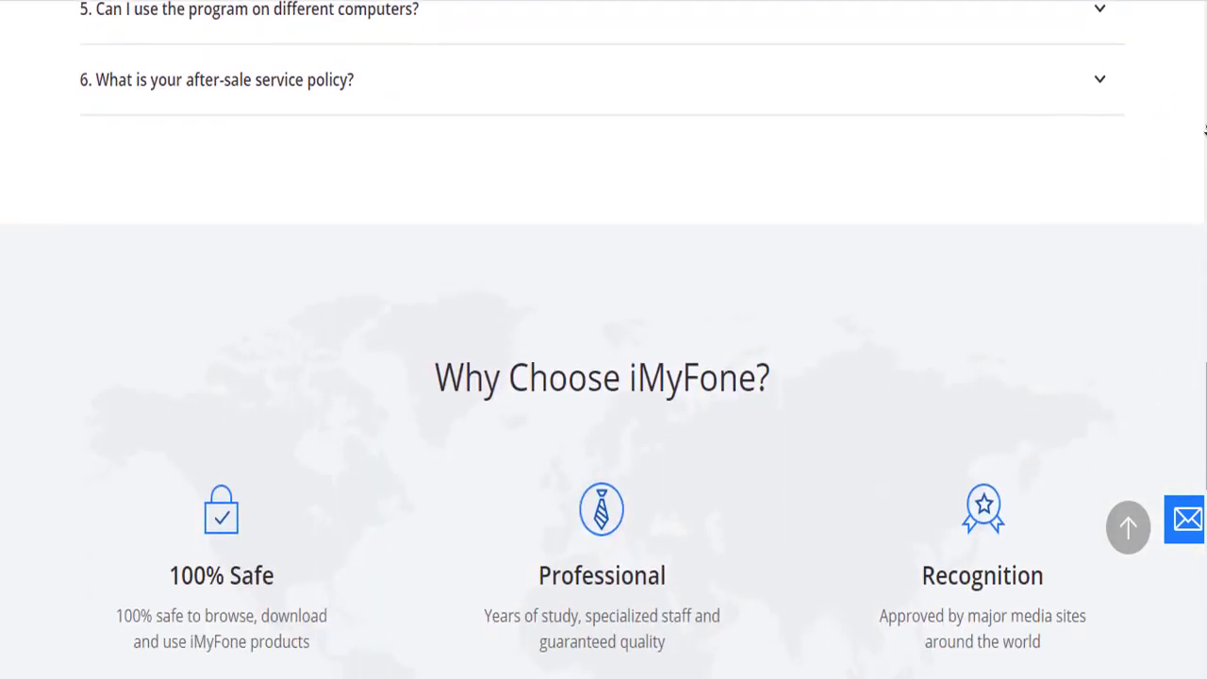
scroll(1204, 131, down, 2)
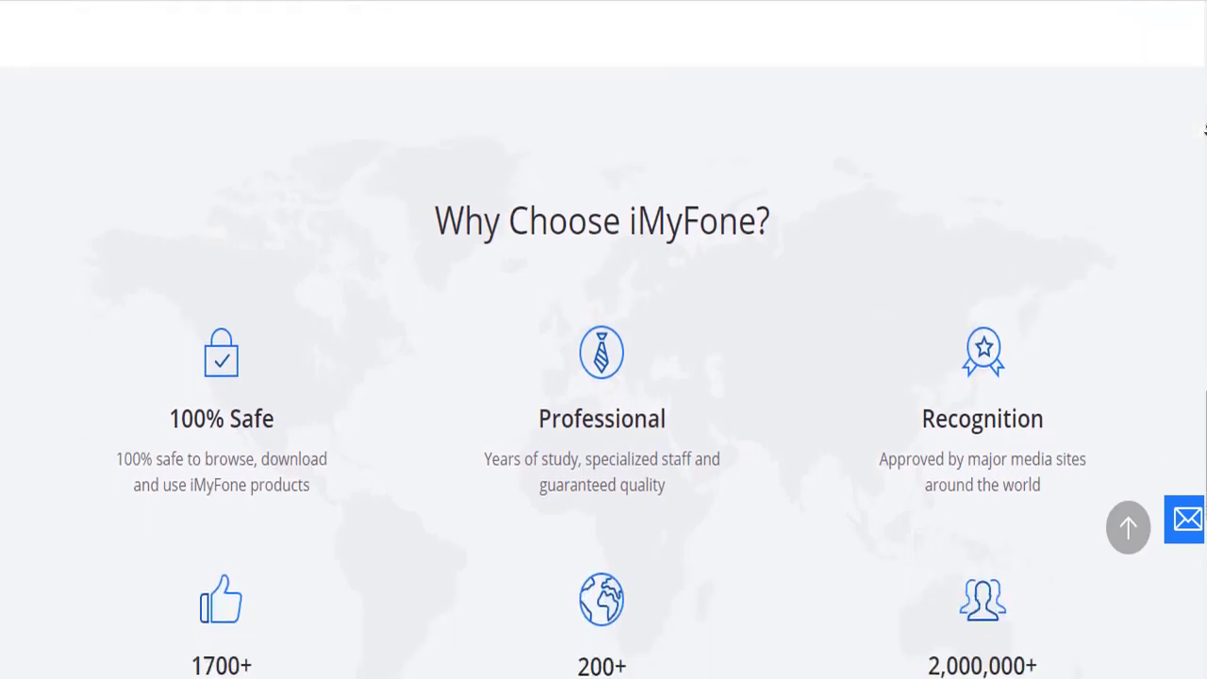
scroll(1204, 131, down, 2)
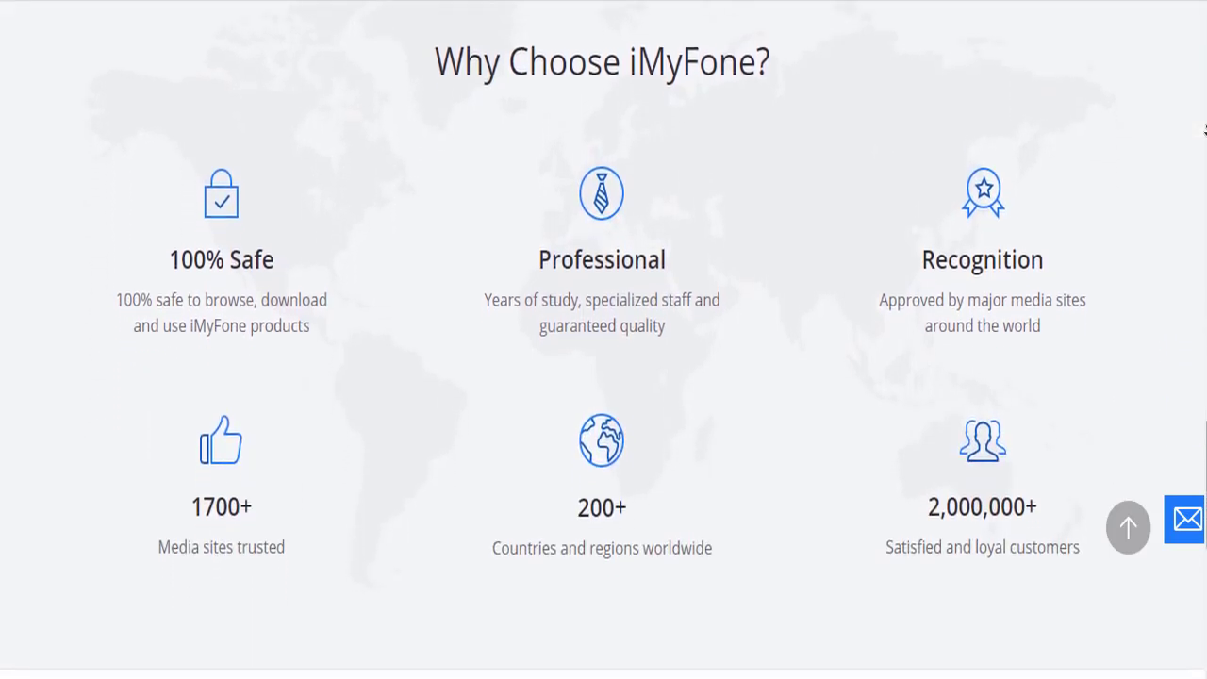
scroll(1204, 131, down, 2)
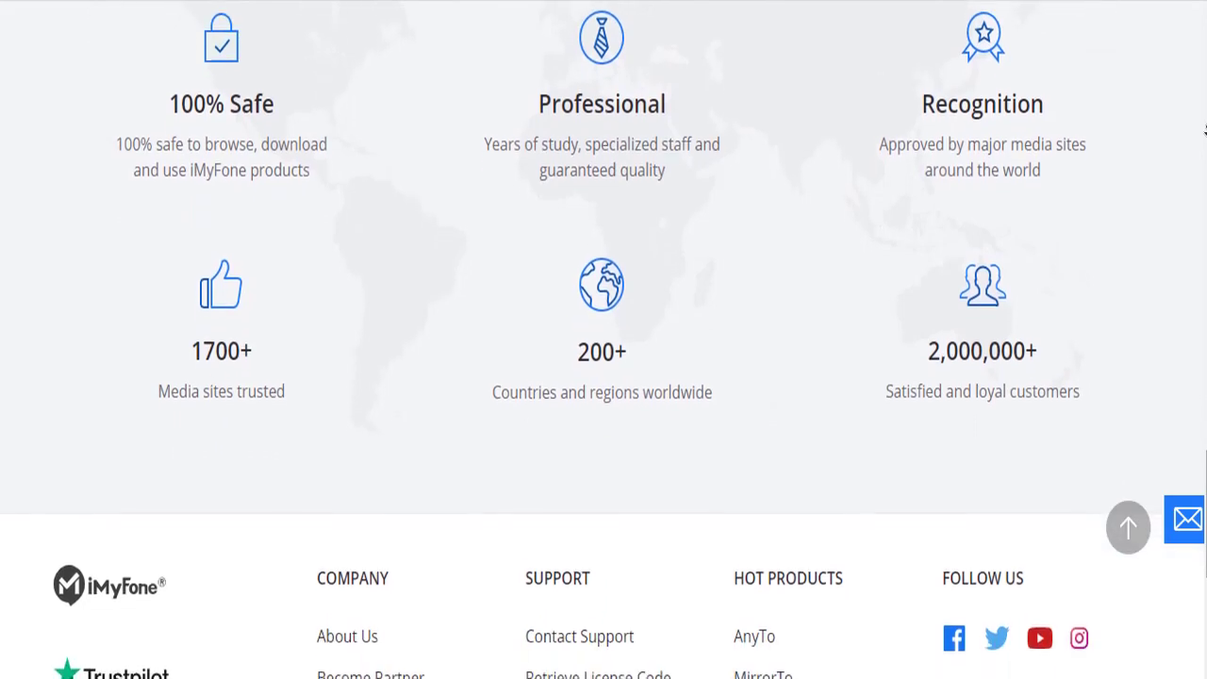
scroll(1204, 131, down, 2)
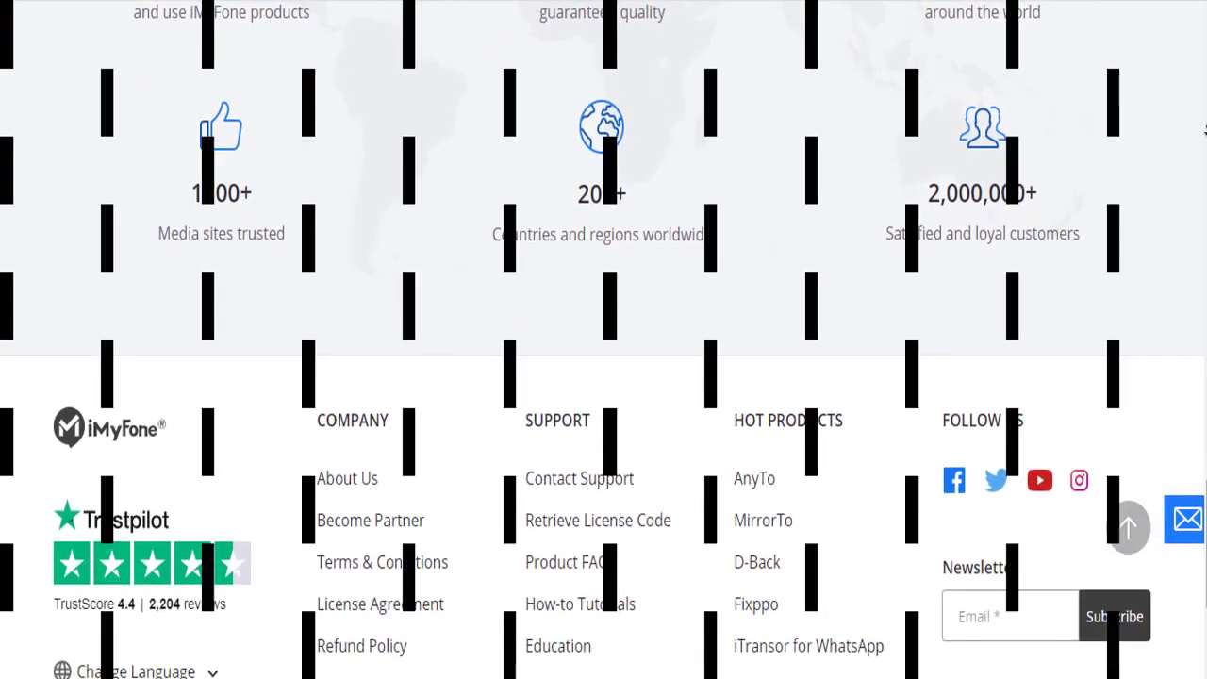